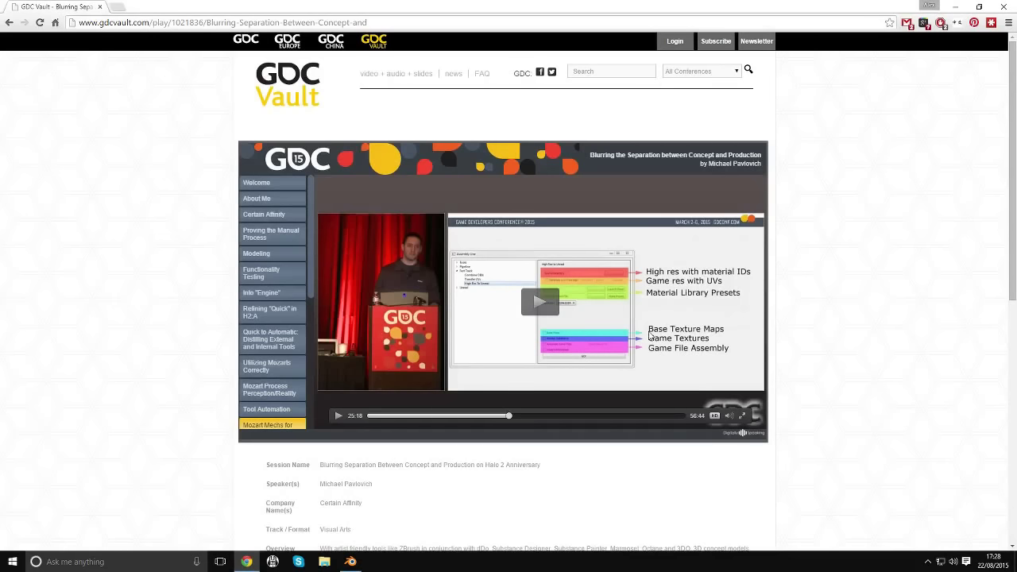
- Skim the GDC talk forward through the Houdini Voxelization and Central Materials sections, then pause it at the Sketch slide around 34:27
click(517, 419)
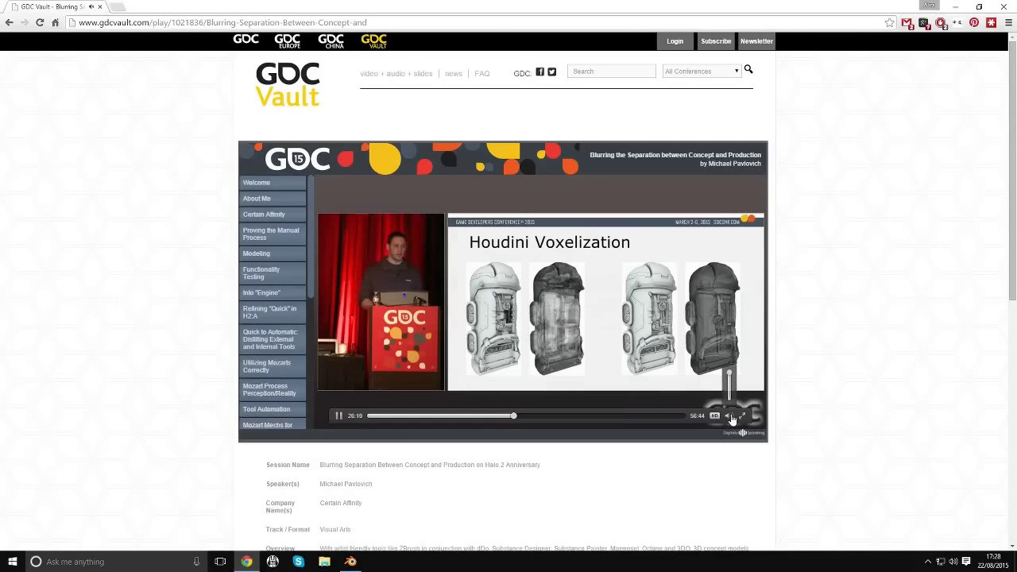
click(521, 419)
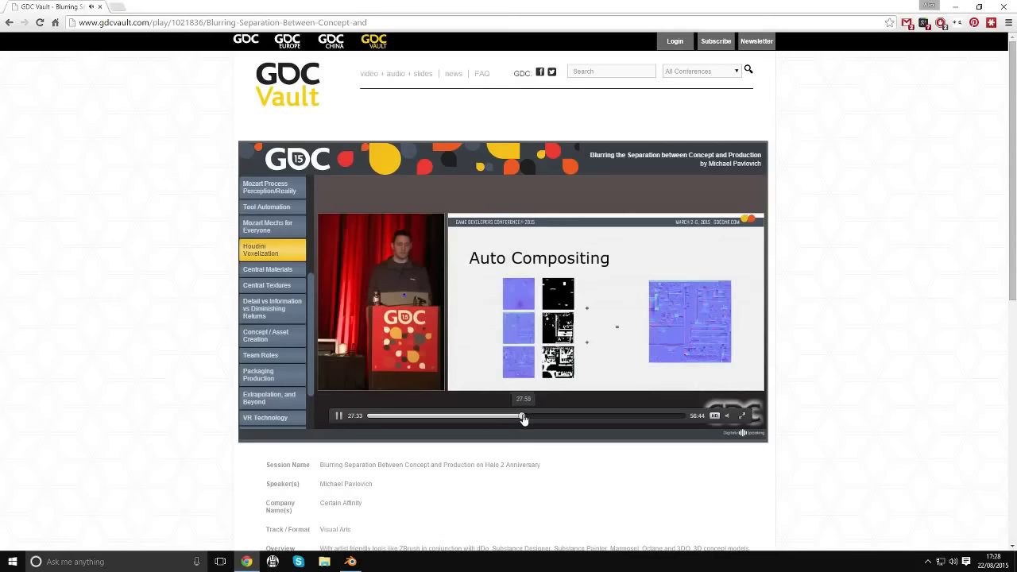
click(526, 419)
click(531, 419)
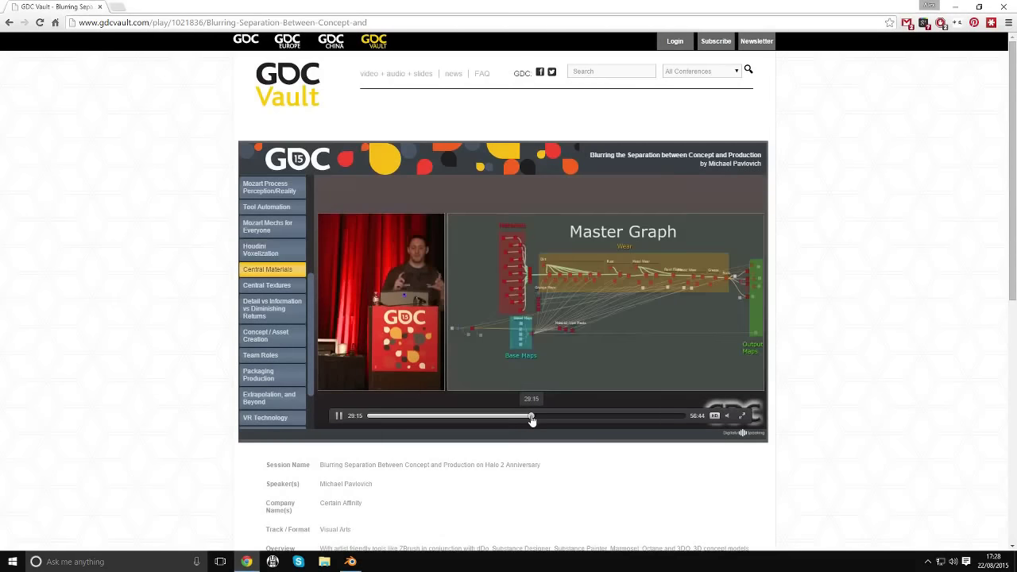
click(540, 419)
click(552, 418)
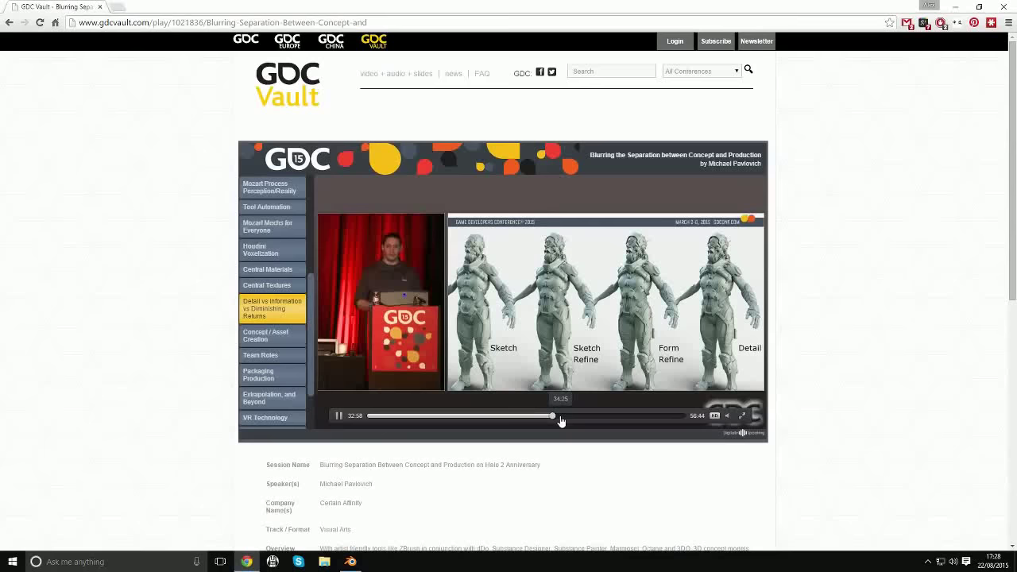
click(564, 417)
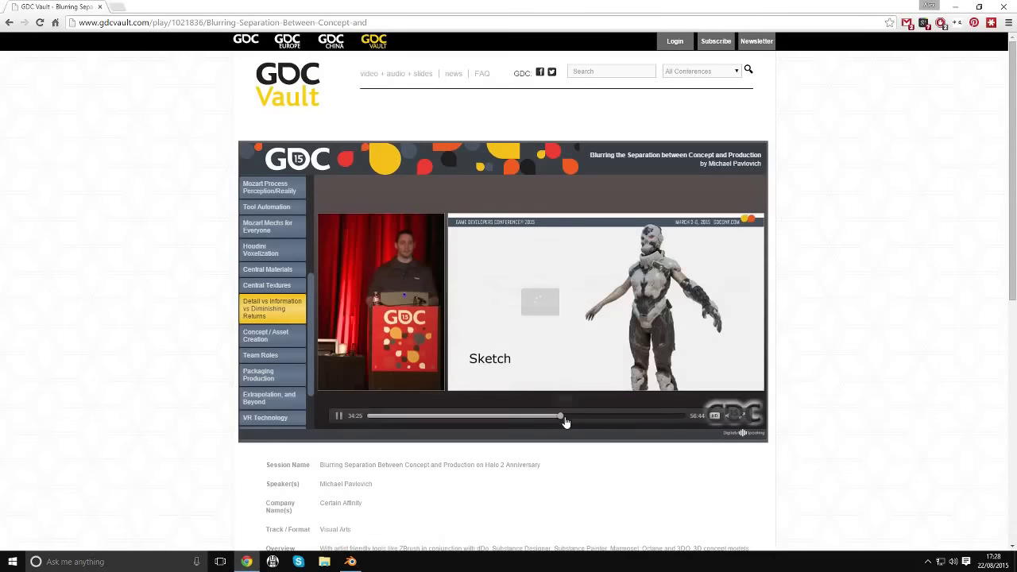
click(339, 415)
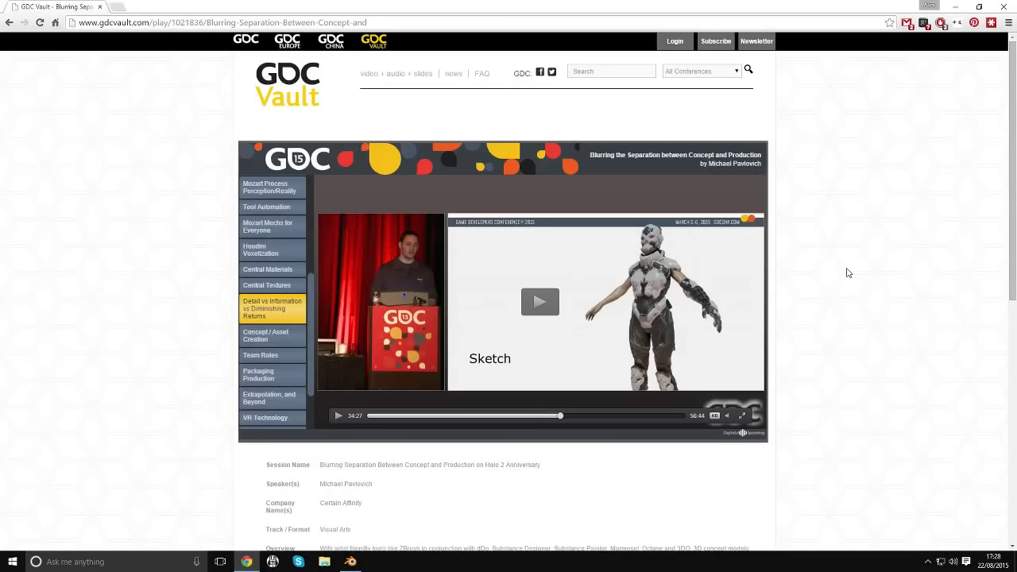
- Switch to the Blender scene with the sci-fi panel and widen the Alpha Mesher tool area until its labels fit
mouse_move(357, 561)
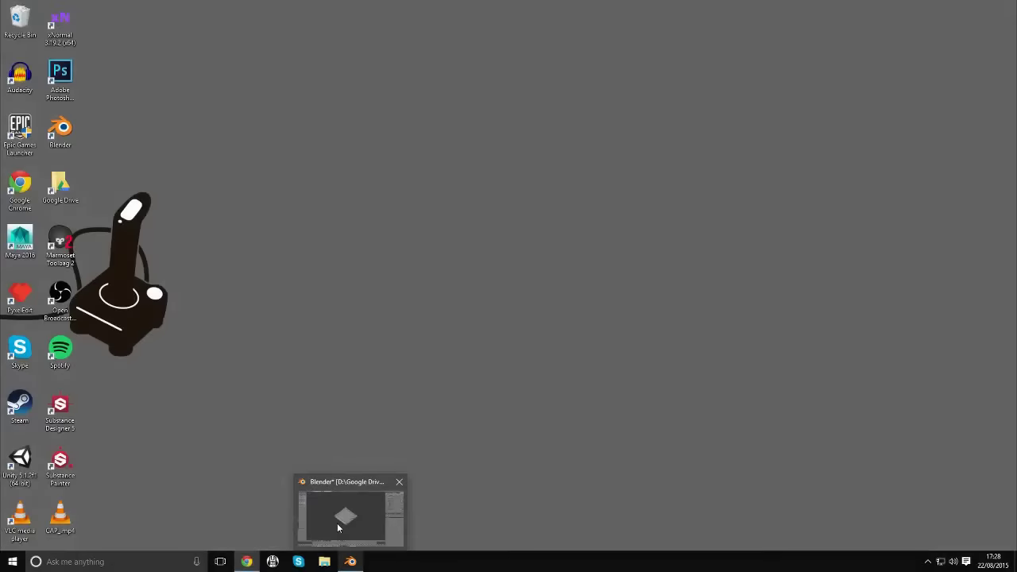
click(337, 523)
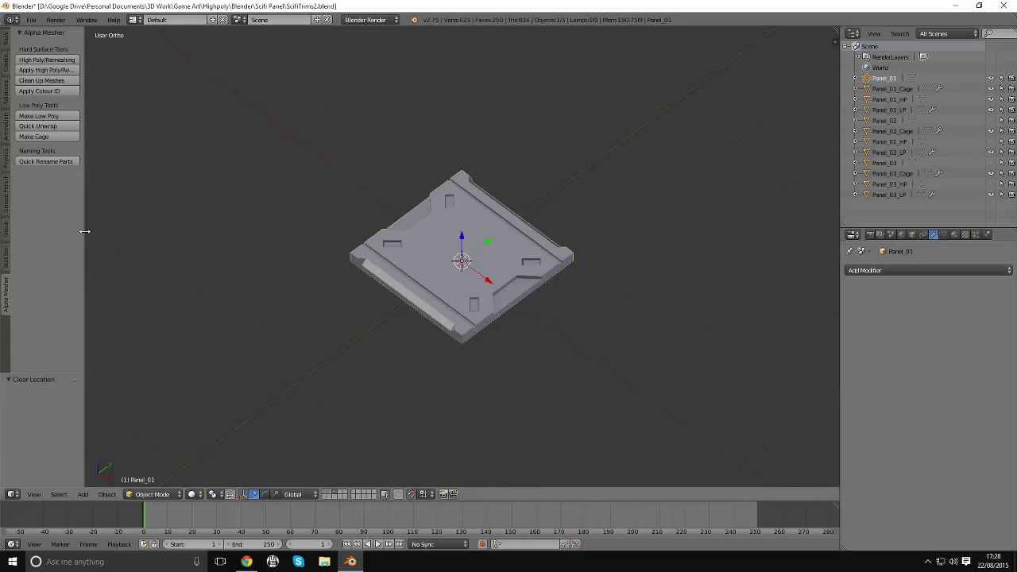
drag(85, 231, 102, 232)
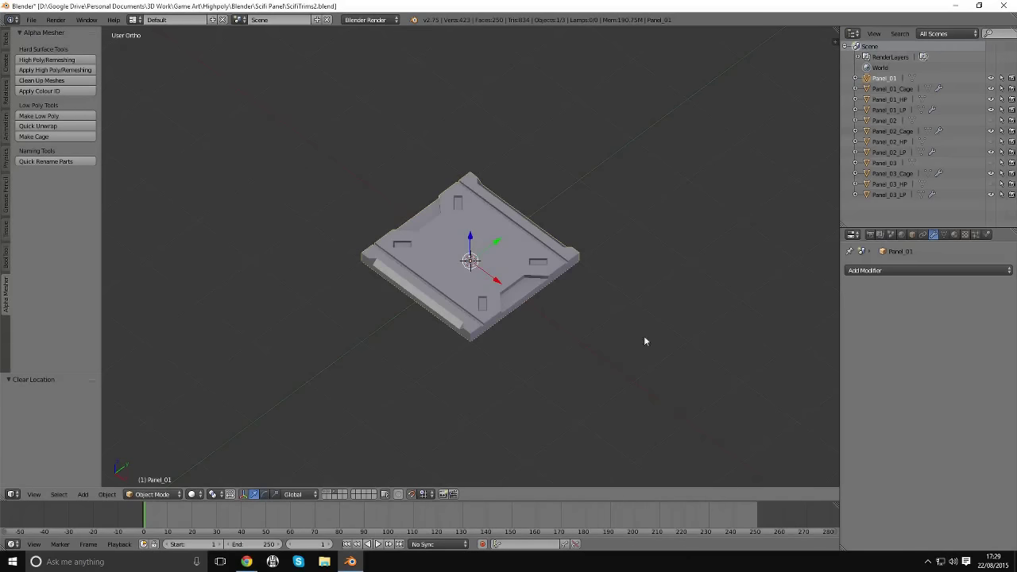
- Examine the base mesh topology of Panel_01 in Edit Mode from several angles, then return to Object Mode
scroll(556, 338, up, 2)
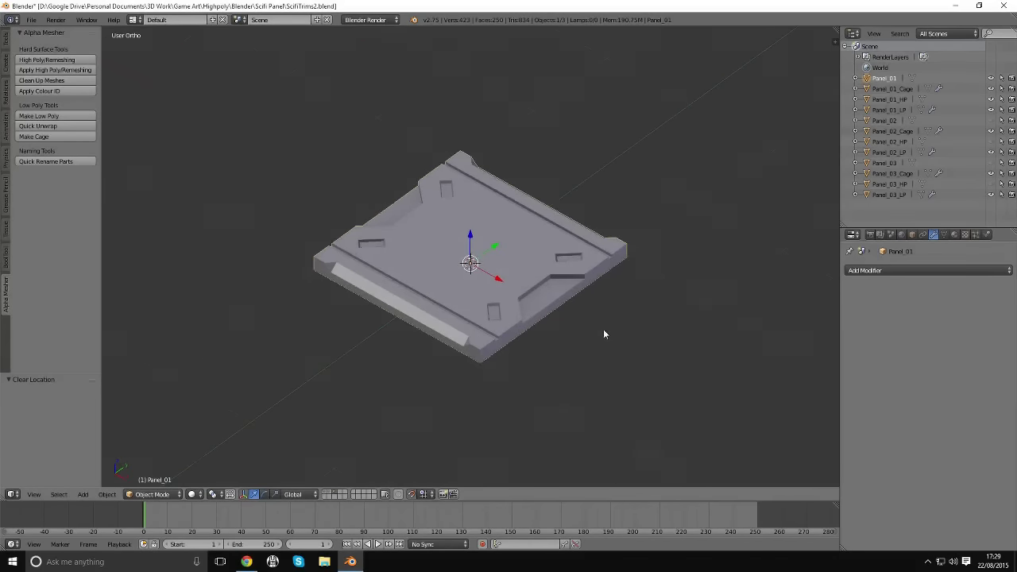
middle_drag(404, 298, 549, 267)
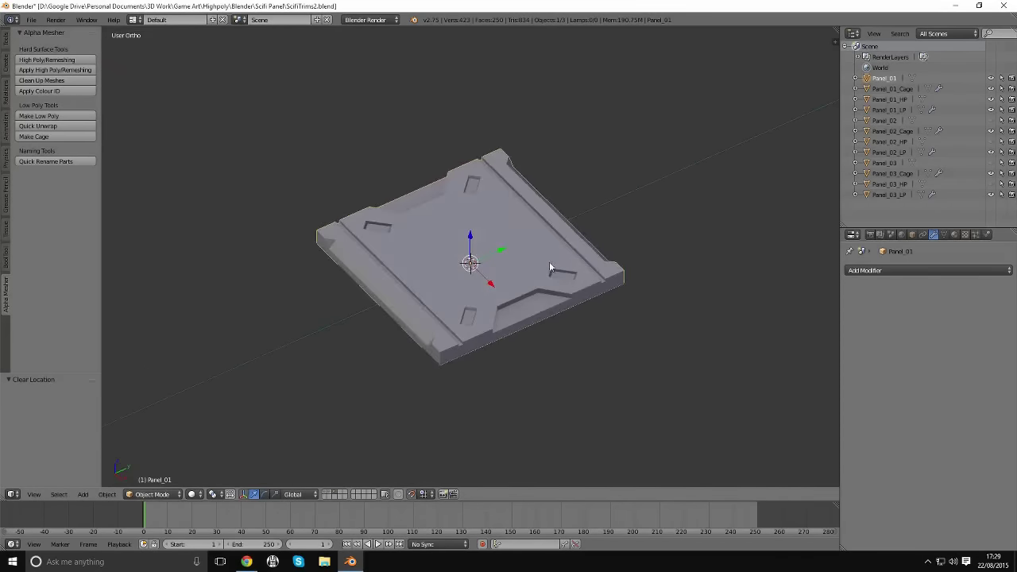
key(Tab)
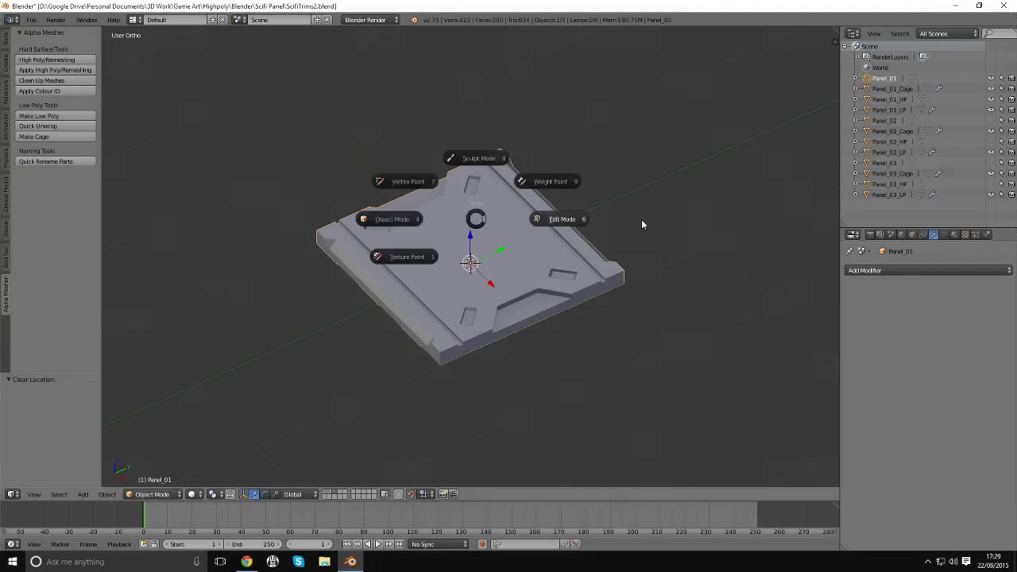
click(641, 224)
key(a)
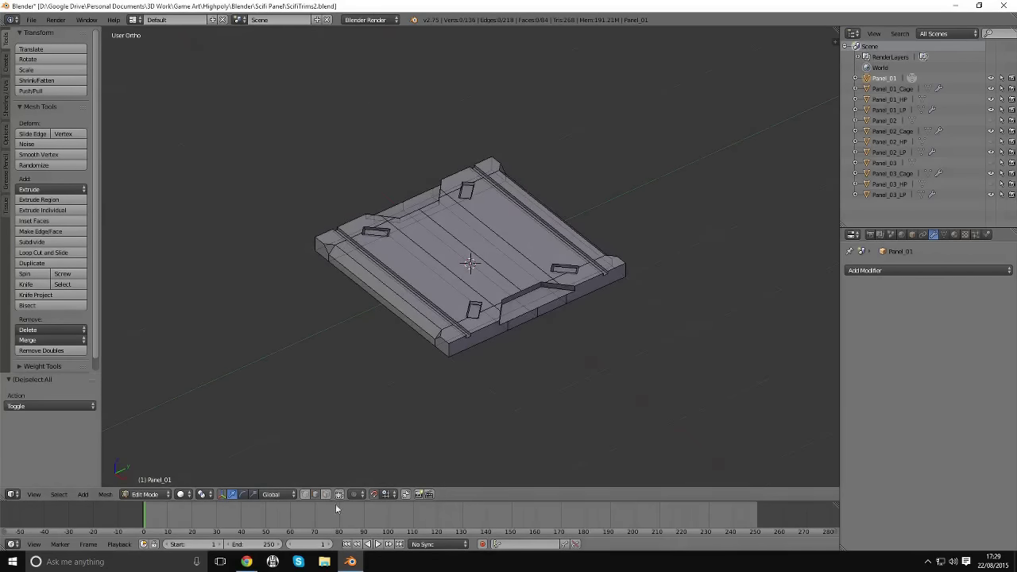
middle_drag(415, 219, 458, 323)
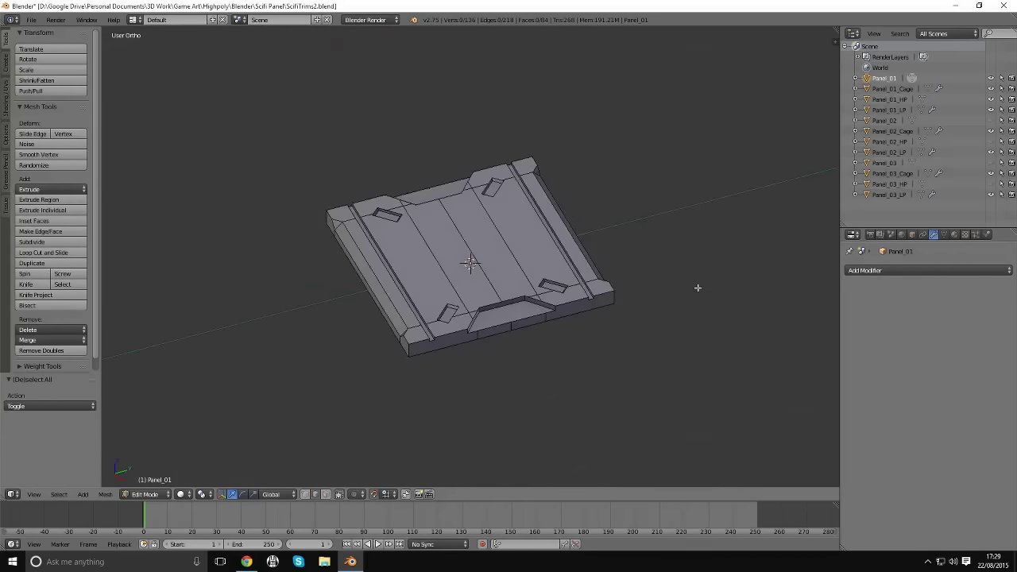
middle_drag(700, 288, 695, 288)
scroll(660, 302, up, 2)
middle_drag(627, 318, 574, 344)
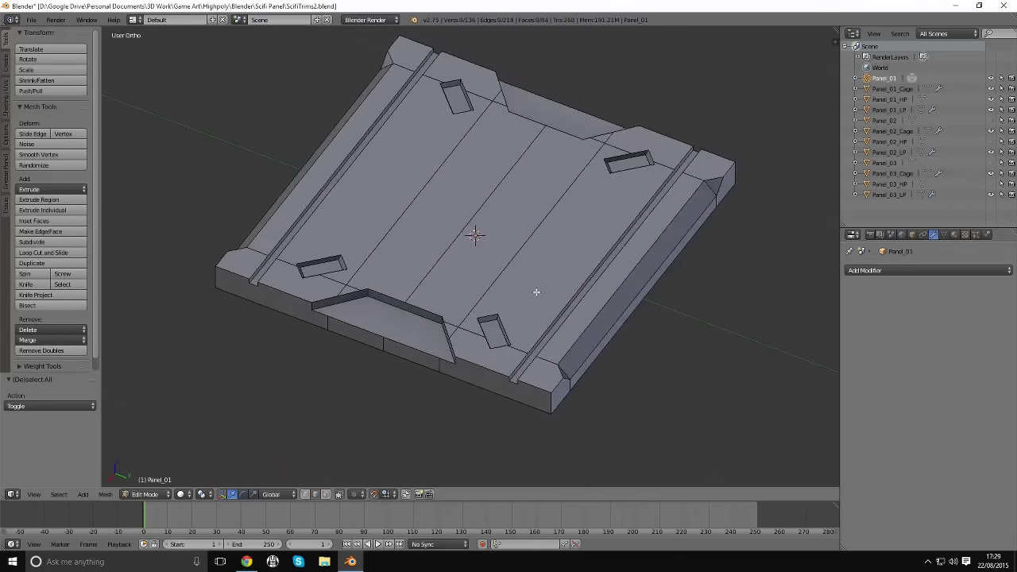
middle_drag(536, 293, 580, 265)
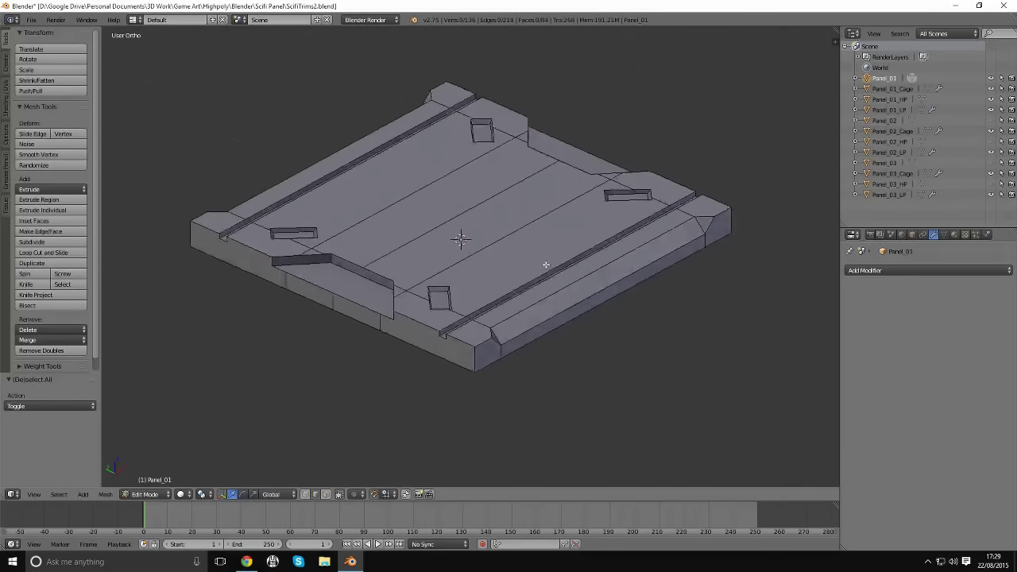
middle_drag(544, 264, 537, 278)
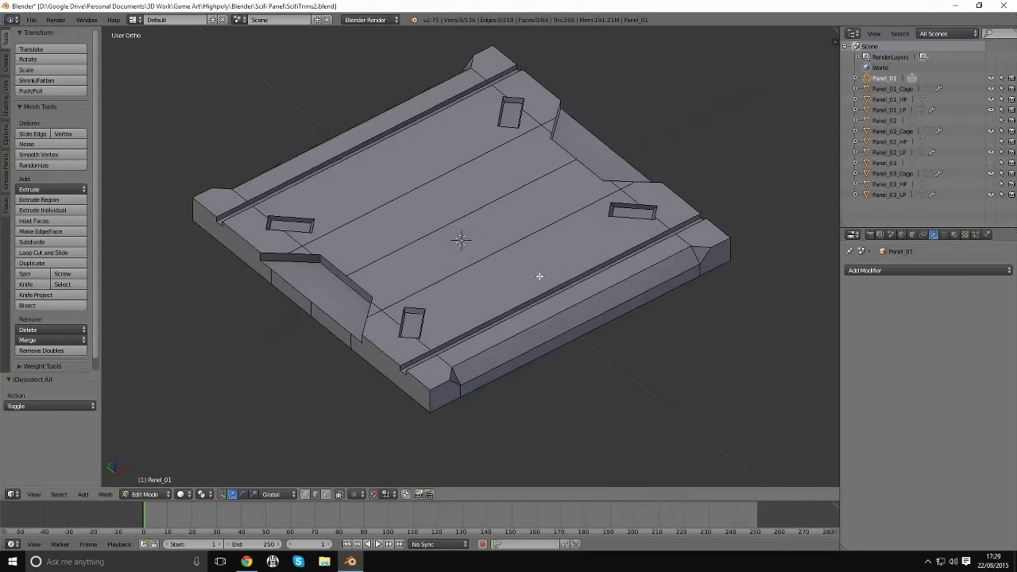
key(Tab)
click(415, 273)
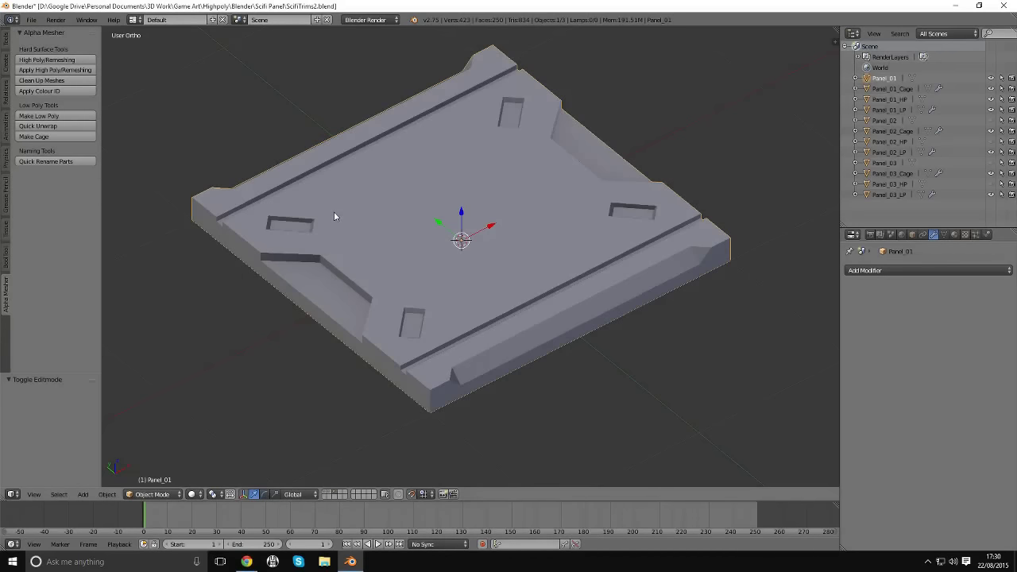
- Generate the high-poly remesh of Panel_01, enlarge the modifier settings area, and hide Panel_01 and Panel_01_Shrink
click(71, 61)
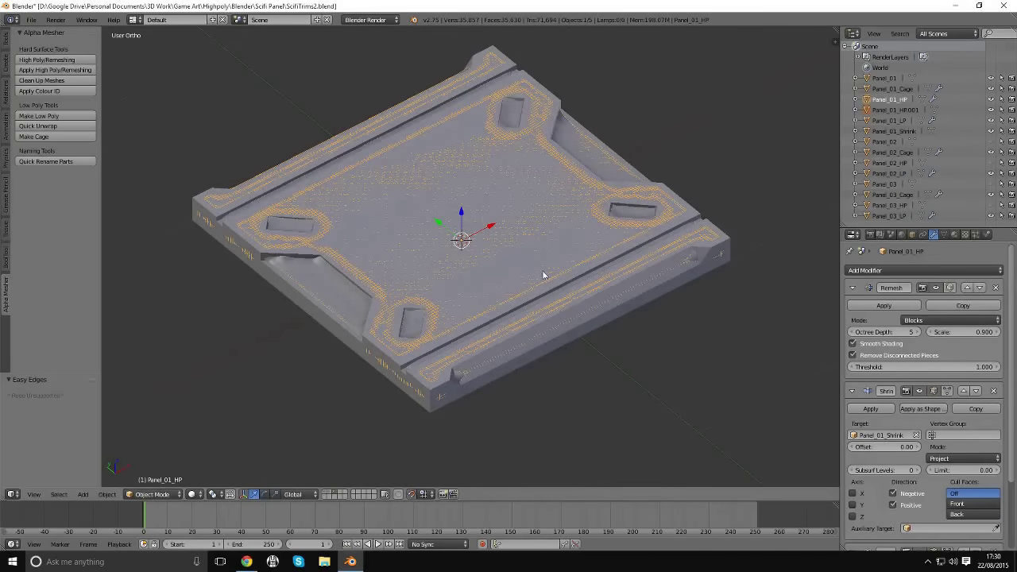
drag(888, 229, 894, 177)
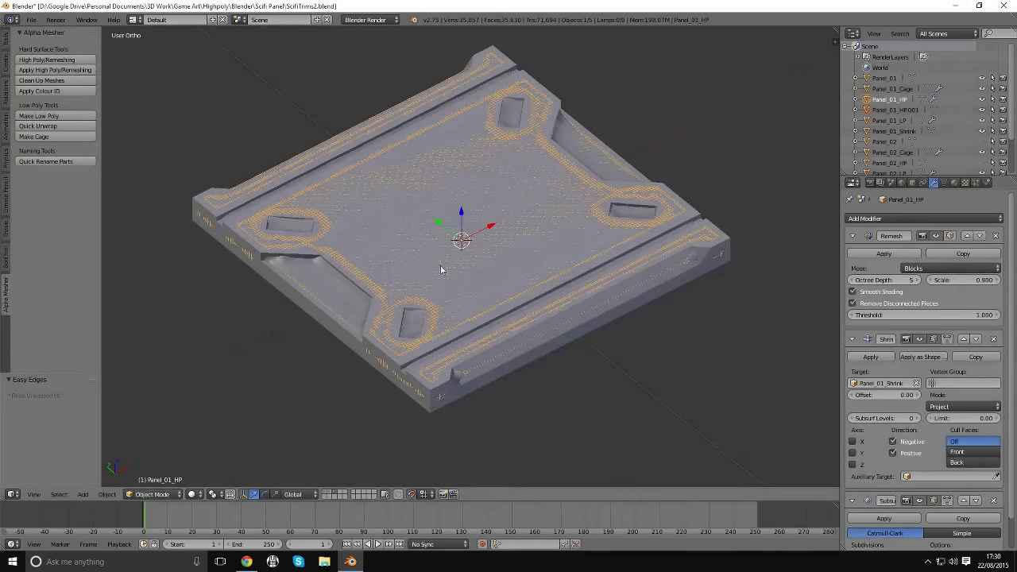
right_click(425, 354)
right_click(426, 351)
right_click(387, 366)
right_click(384, 366)
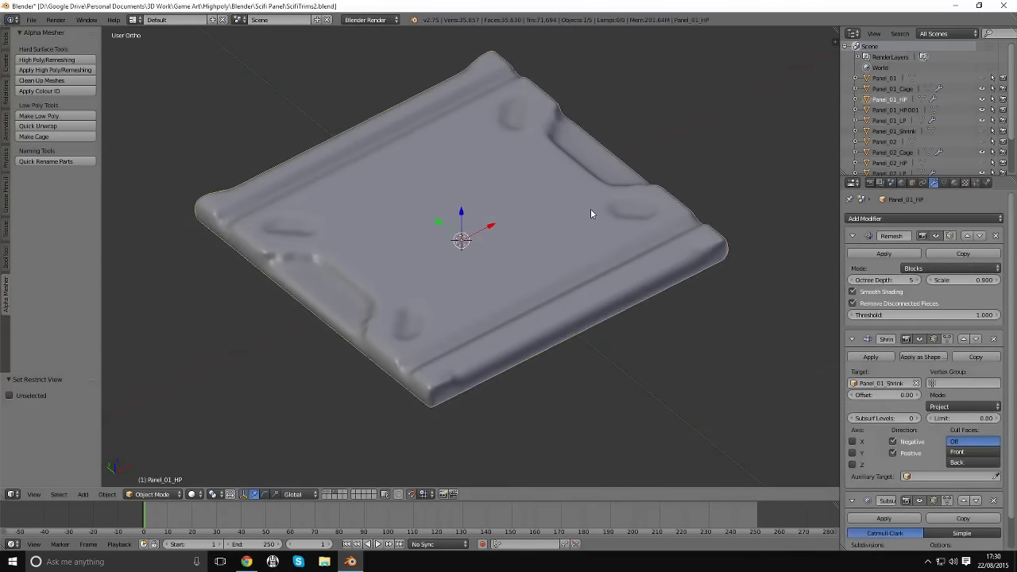
- Set the Remesh modifier's octree depth on Panel_01_HP to 7
middle_drag(406, 295, 365, 295)
click(918, 281)
click(919, 280)
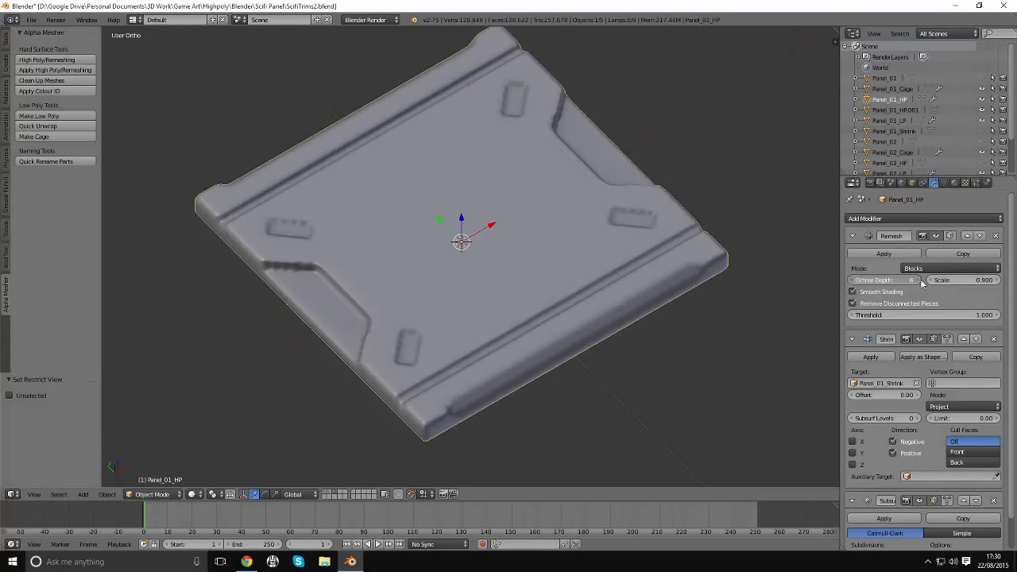
- Examine the edges and mesh density of Panel_01_HP in wireframe and solid shading, including the panel corners up close
middle_drag(737, 301, 467, 395)
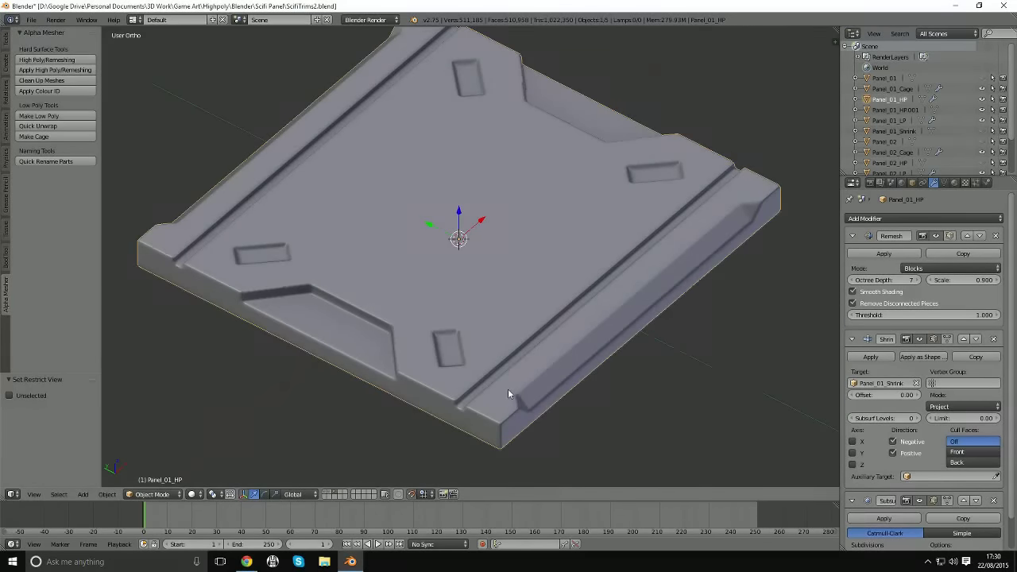
key(Tab)
click(586, 386)
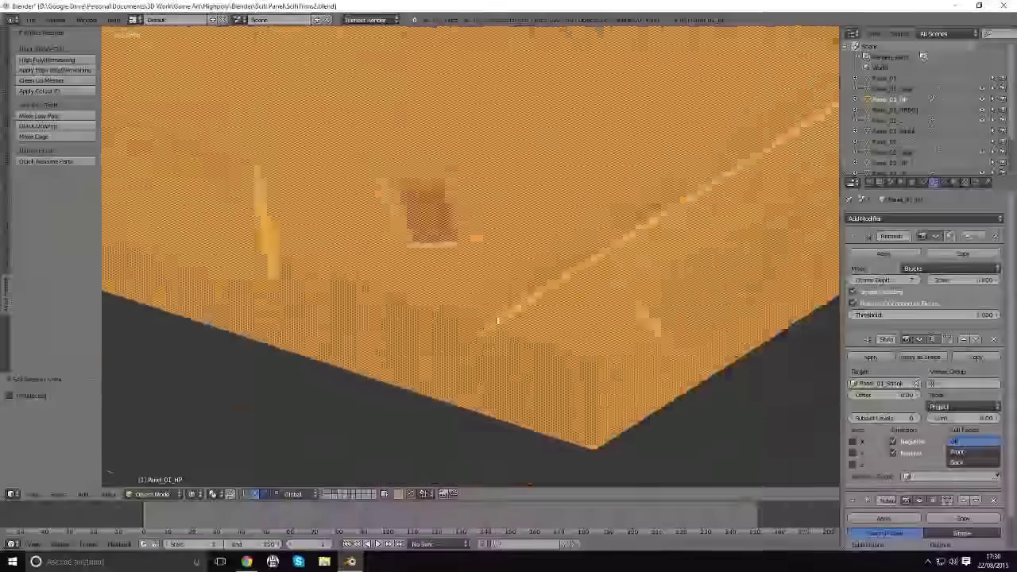
scroll(497, 322, down, 6)
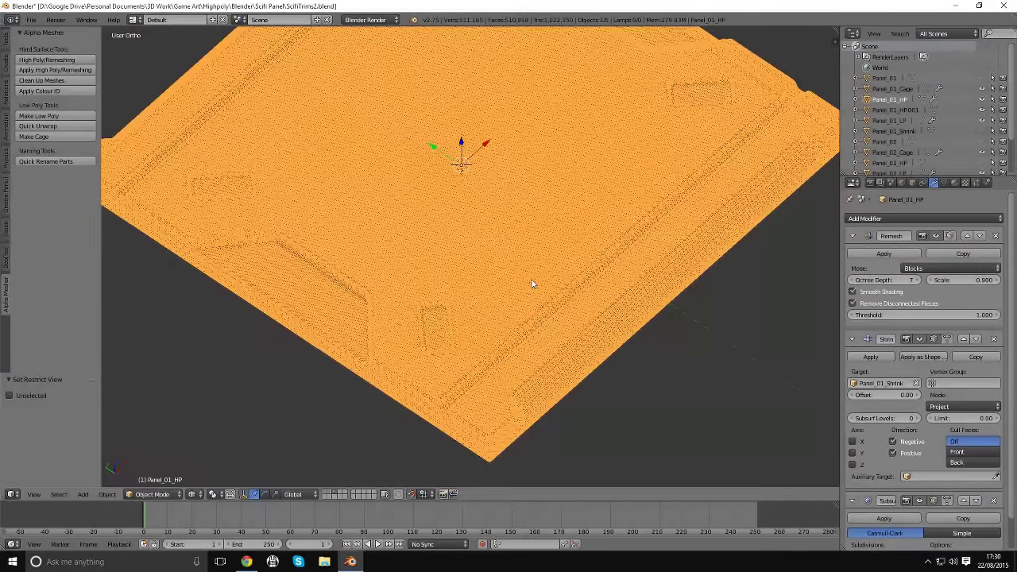
key(z)
click(527, 312)
scroll(512, 307, up, 1)
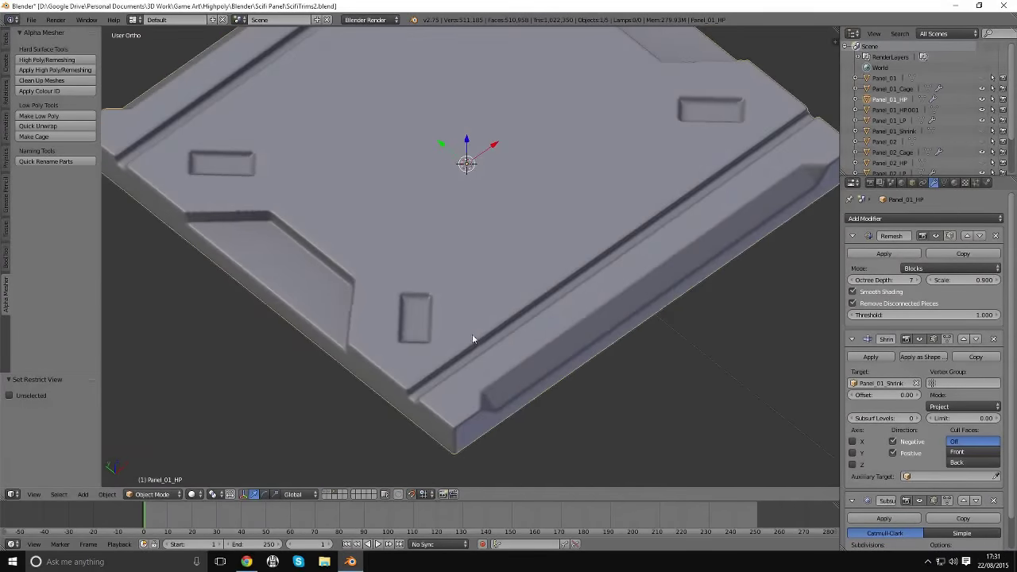
middle_drag(469, 337, 455, 334)
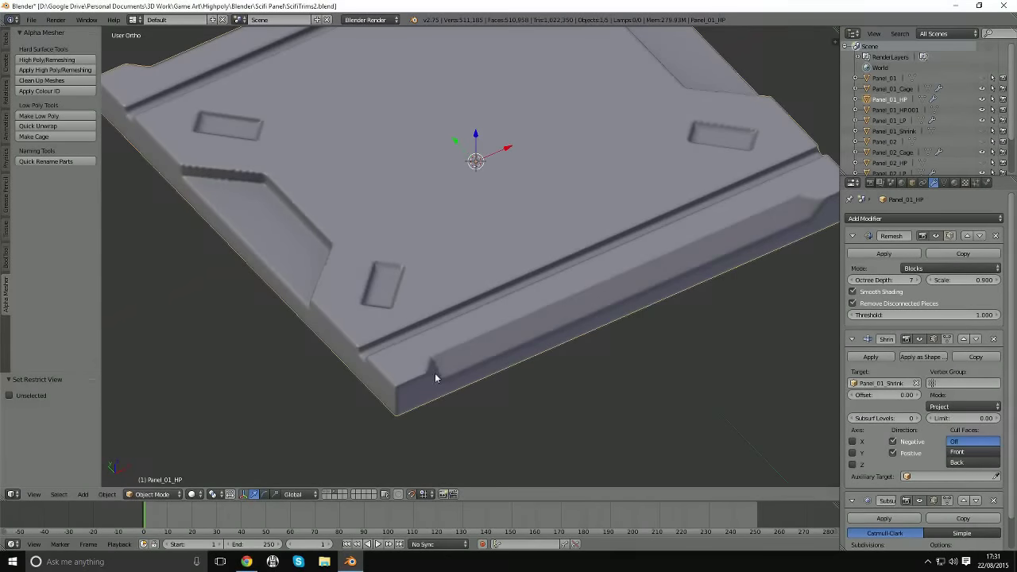
middle_drag(450, 370, 424, 290)
scroll(454, 341, down, 2)
scroll(512, 325, up, 5)
scroll(492, 304, down, 3)
scroll(533, 317, down, 4)
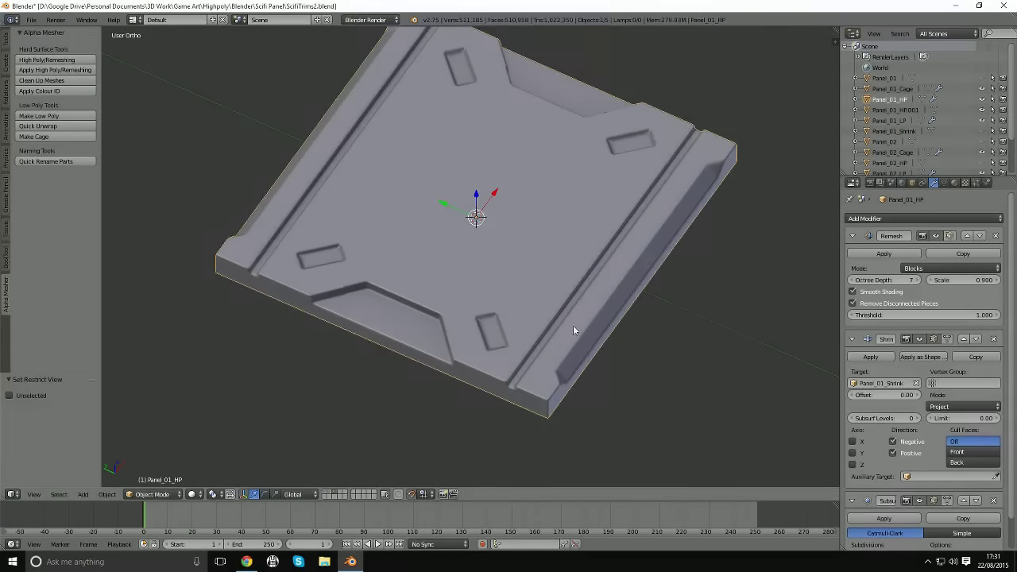
- Raise the Remesh octree depth of Panel_01_HP to 8 and apply the high-poly remeshing
middle_drag(572, 324, 559, 313)
middle_drag(659, 314, 644, 310)
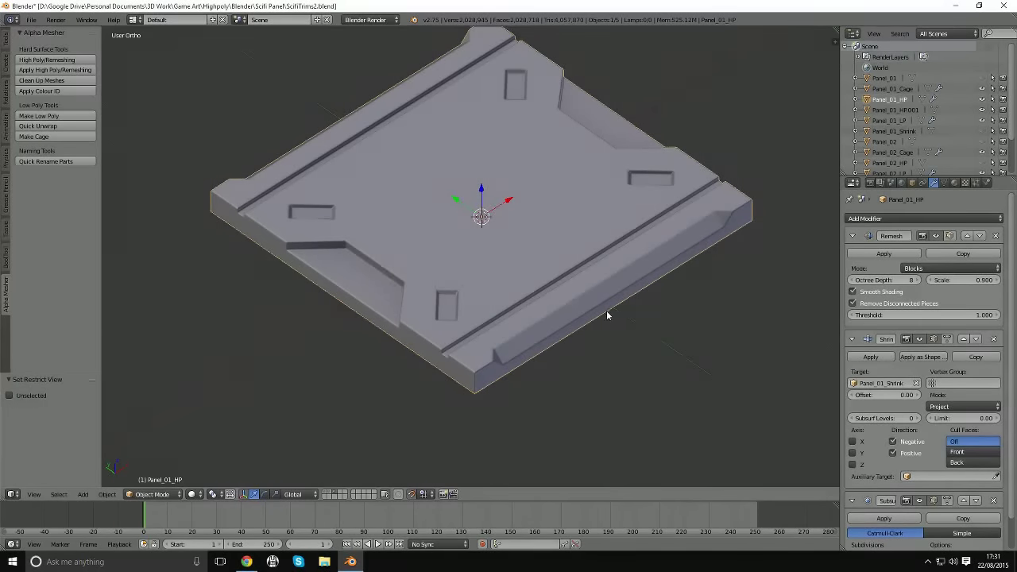
scroll(585, 311, down, 4)
middle_drag(541, 313, 445, 309)
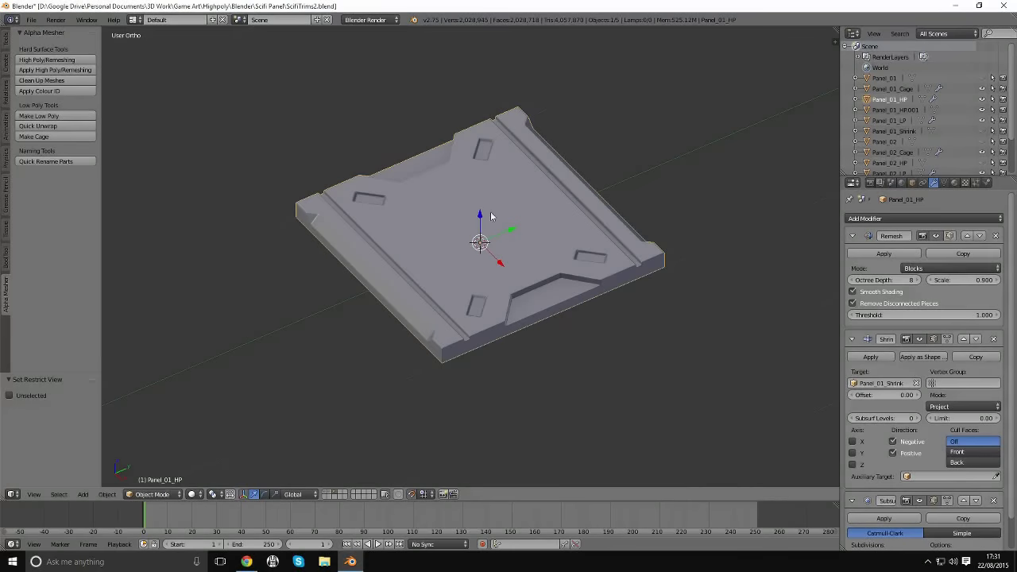
click(92, 71)
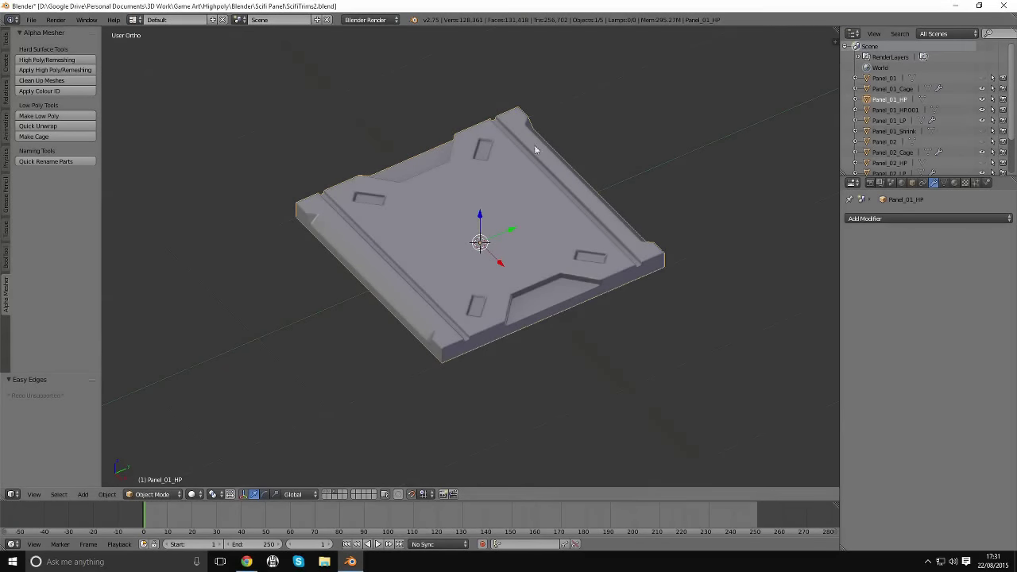
- Examine the applied Panel_01_HP mesh in wireframe and solid shading, ending in solid view with the panel selected
middle_drag(548, 148, 498, 193)
scroll(493, 227, up, 4)
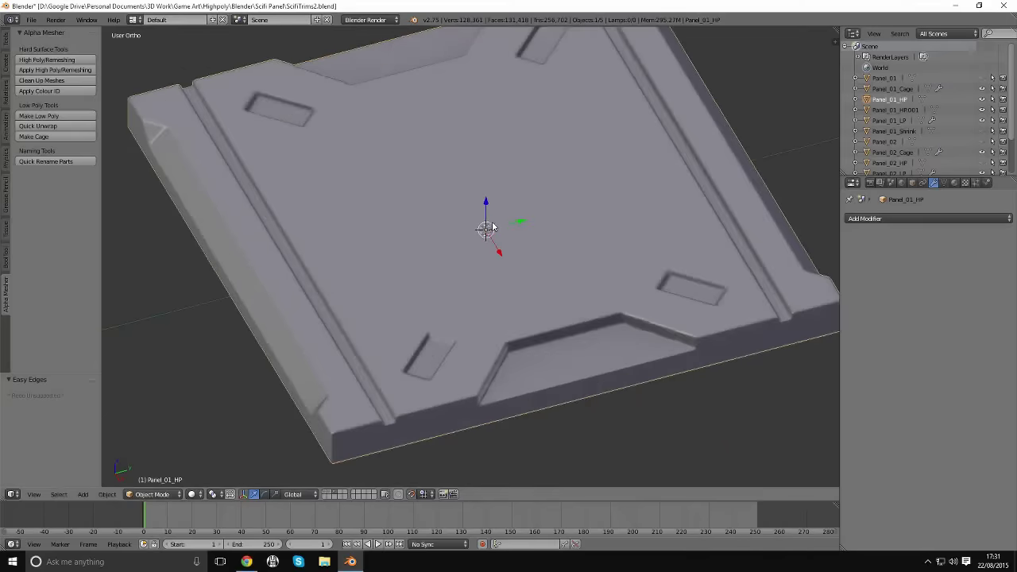
key(z)
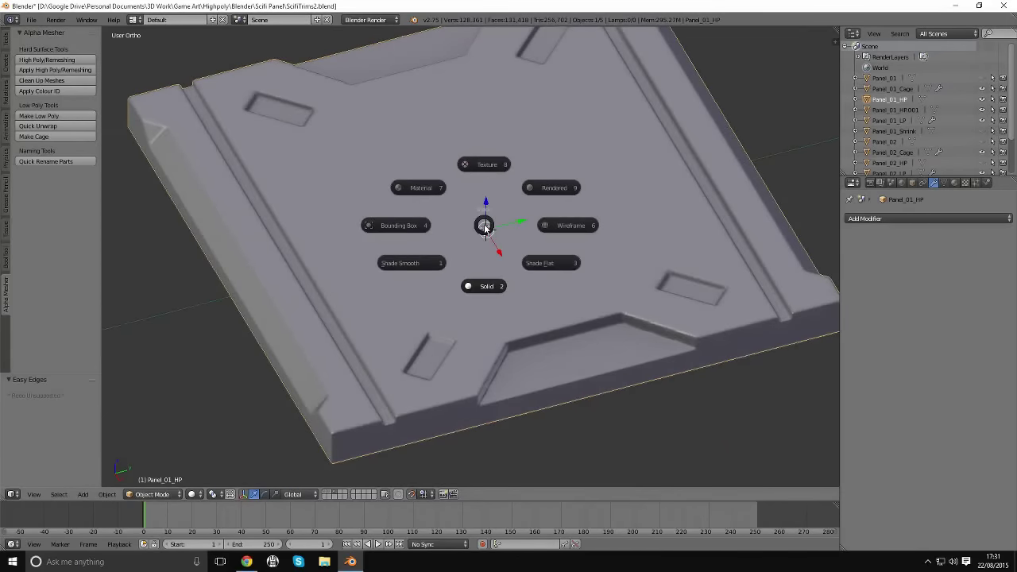
click(564, 225)
scroll(556, 230, up, 5)
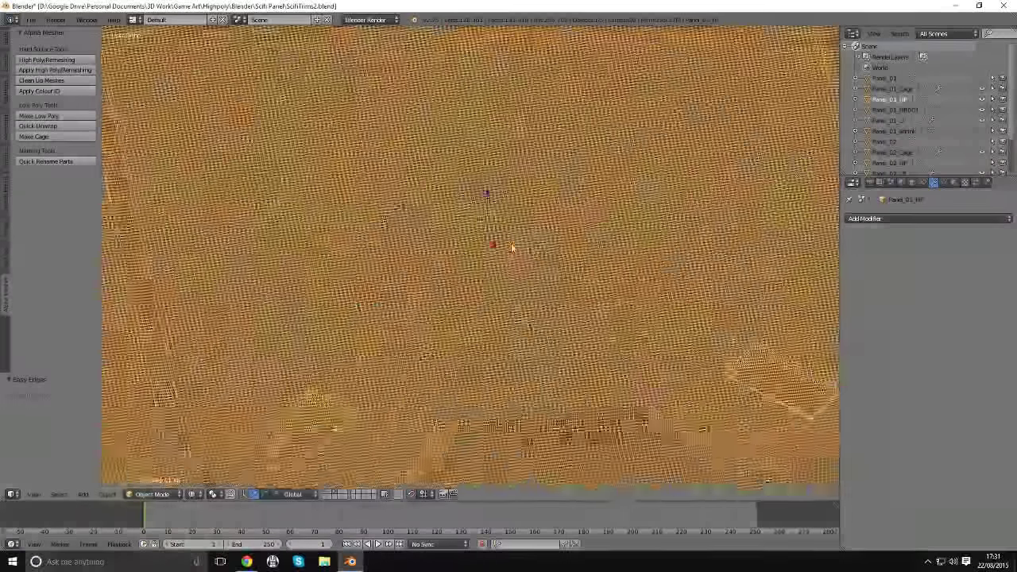
scroll(512, 248, down, 5)
middle_drag(512, 248, 522, 251)
scroll(525, 253, up, 2)
key(z)
mouse_move(501, 256)
middle_down()
mouse_move(504, 320)
mouse_move(529, 290)
mouse_move(525, 247)
mouse_move(577, 220)
mouse_move(556, 222)
middle_up()
key(z)
key(a)
middle_drag(484, 239, 530, 214)
key(a)
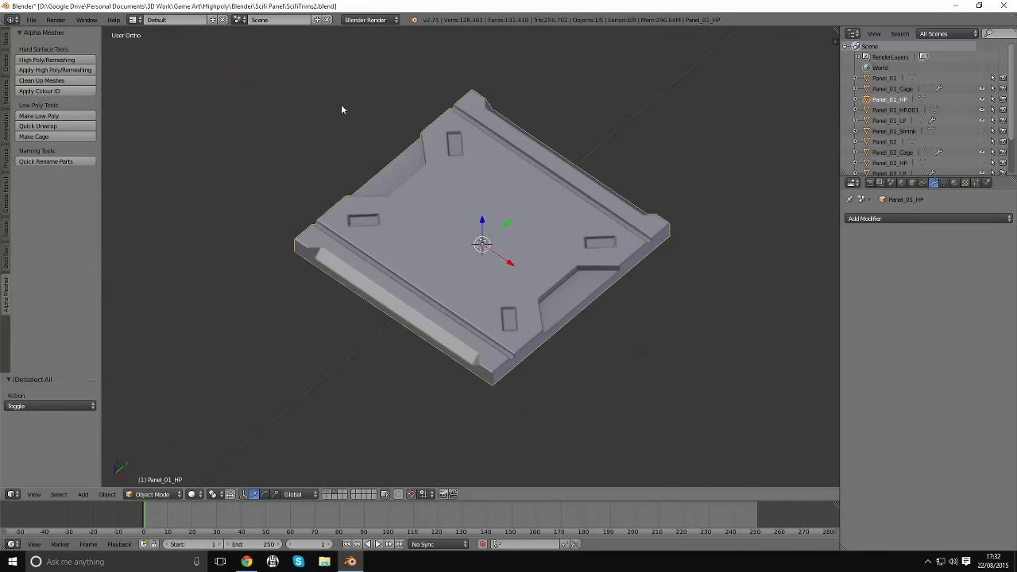
- Reveal all hidden objects, deselect everything and clean up the meshes with Alpha Mesher
key(alt+h)
key(a)
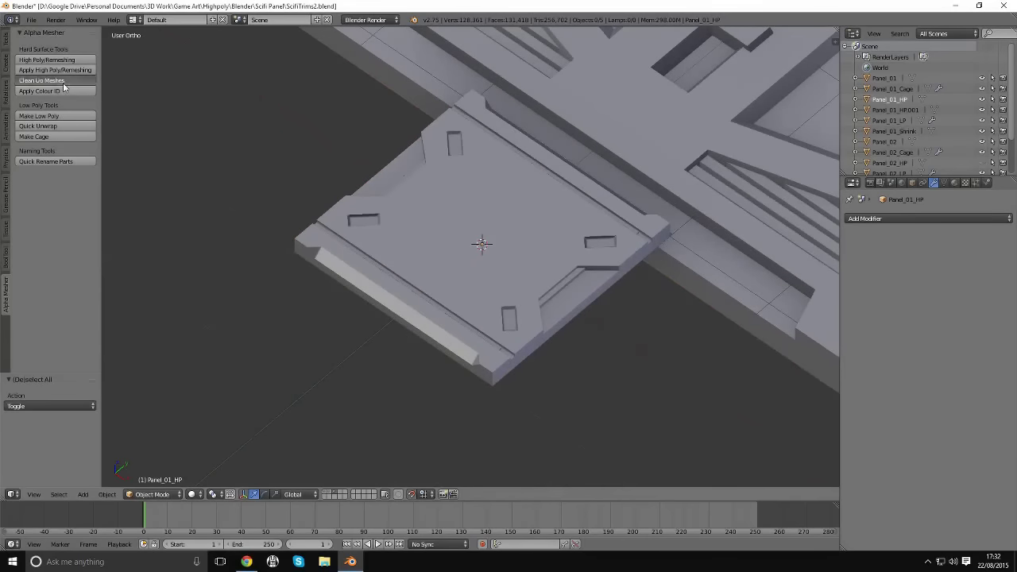
click(42, 80)
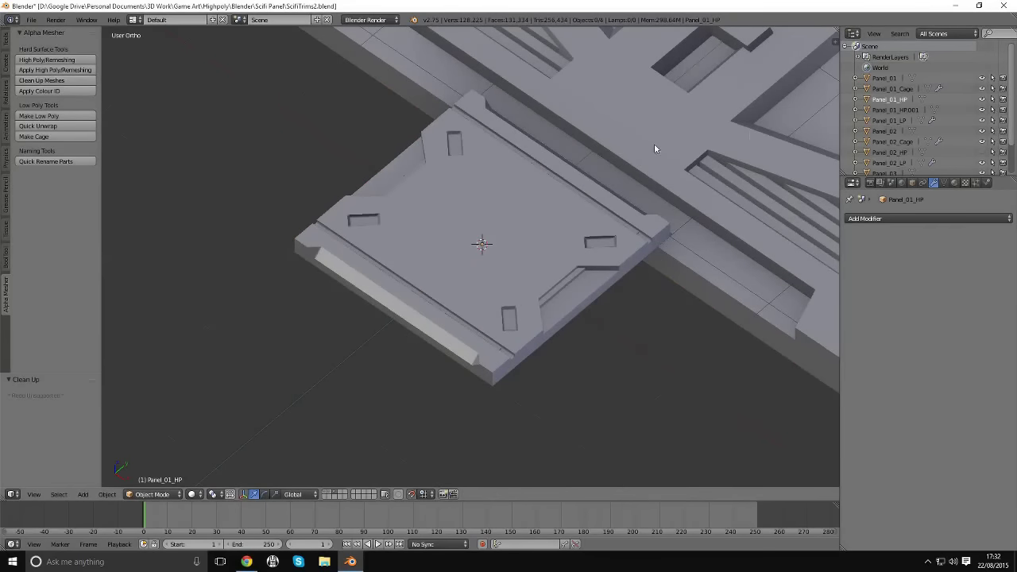
- Isolate Panel_01_HP by hiding every other object, and leave the high-poly panel selected
right_click(549, 243)
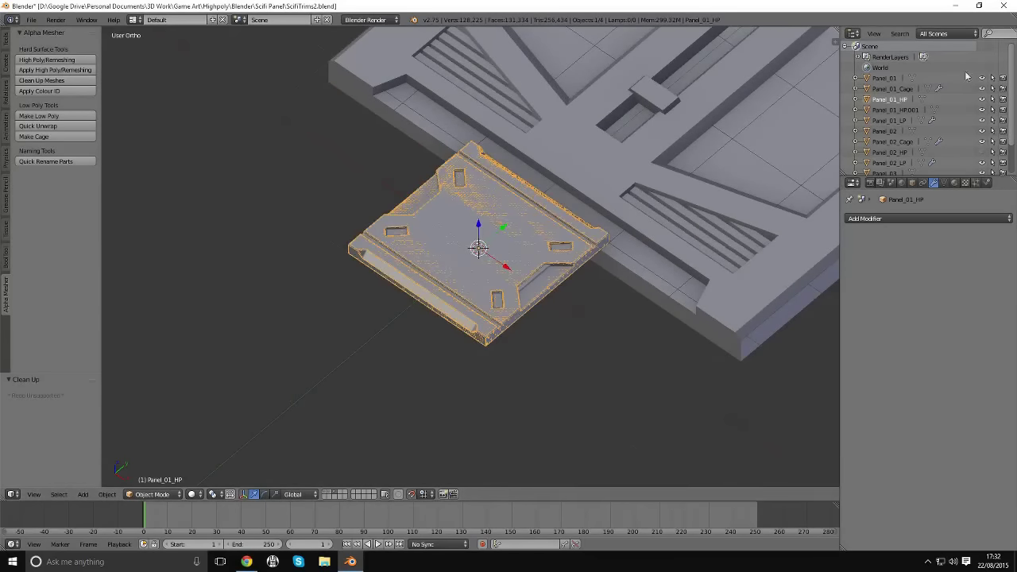
key(ctrl+i)
key(h)
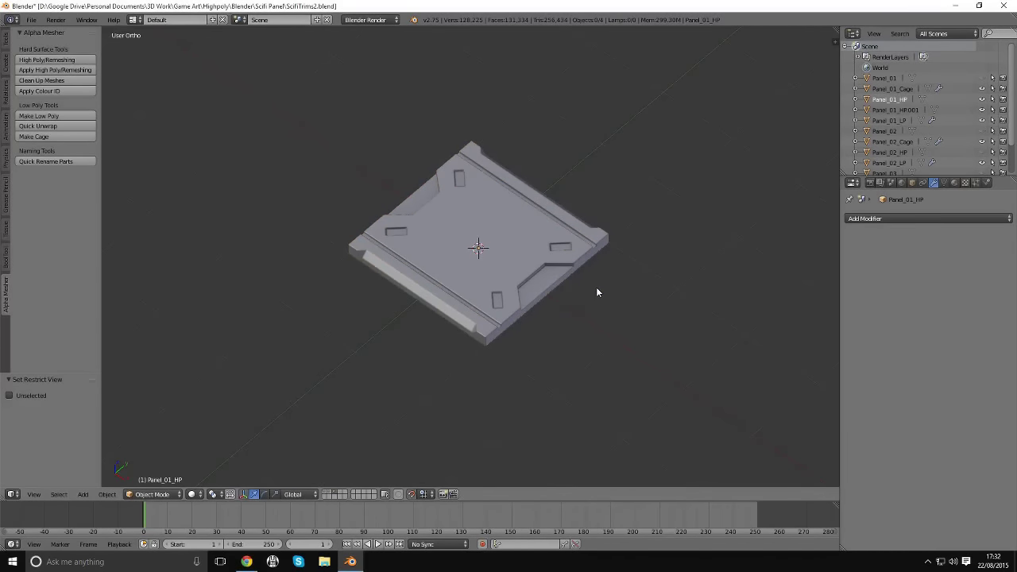
middle_drag(595, 287, 592, 217)
middle_drag(409, 201, 429, 239)
middle_drag(239, 222, 482, 274)
right_click(481, 274)
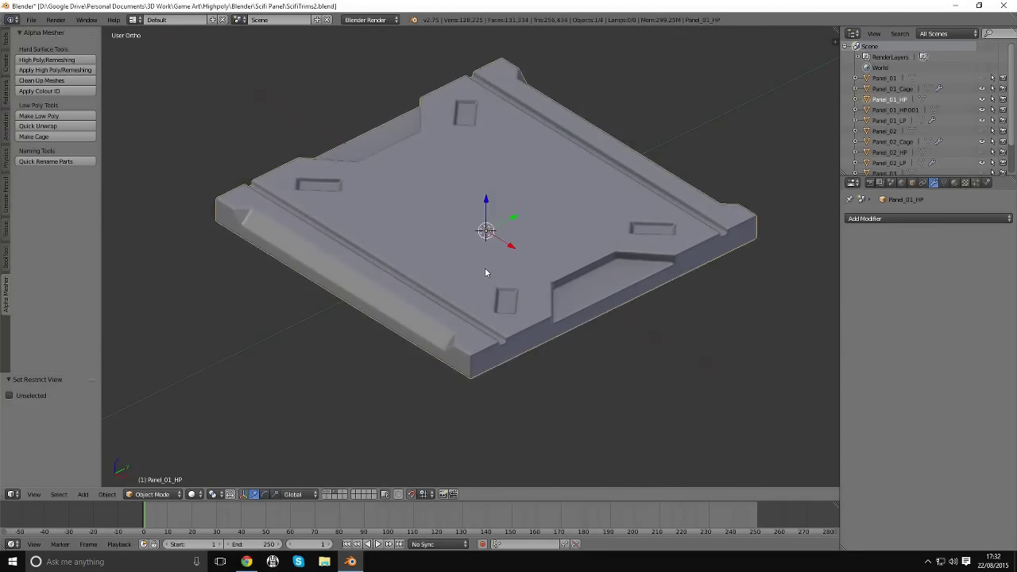
- Split the 3D viewport and turn the new area into a UV/Image Editor
drag(836, 37, 635, 430)
click(637, 495)
click(661, 419)
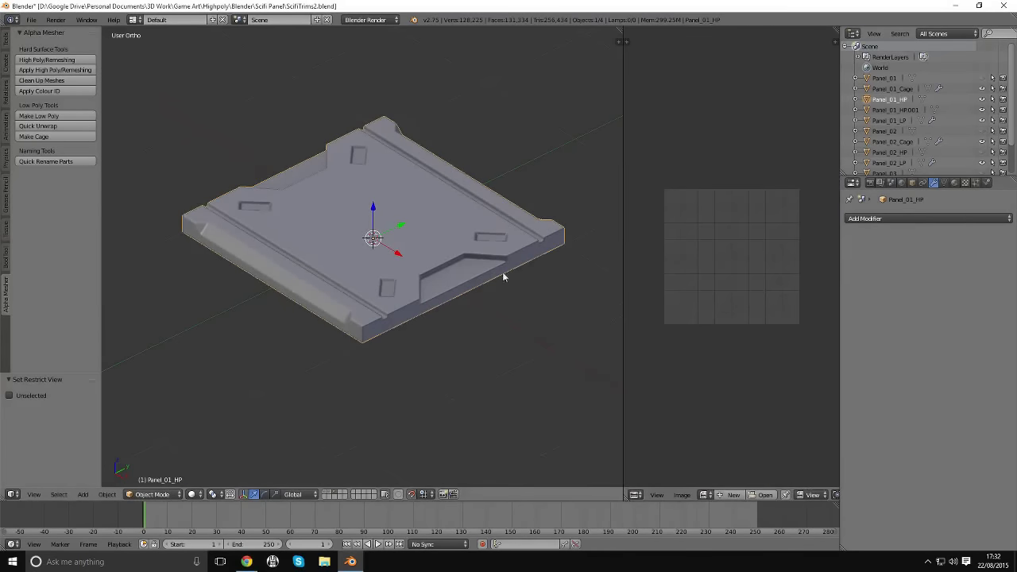
- Make a low-poly version of Panel_01_HP and inspect its full topology and UV layout in Edit Mode
click(48, 116)
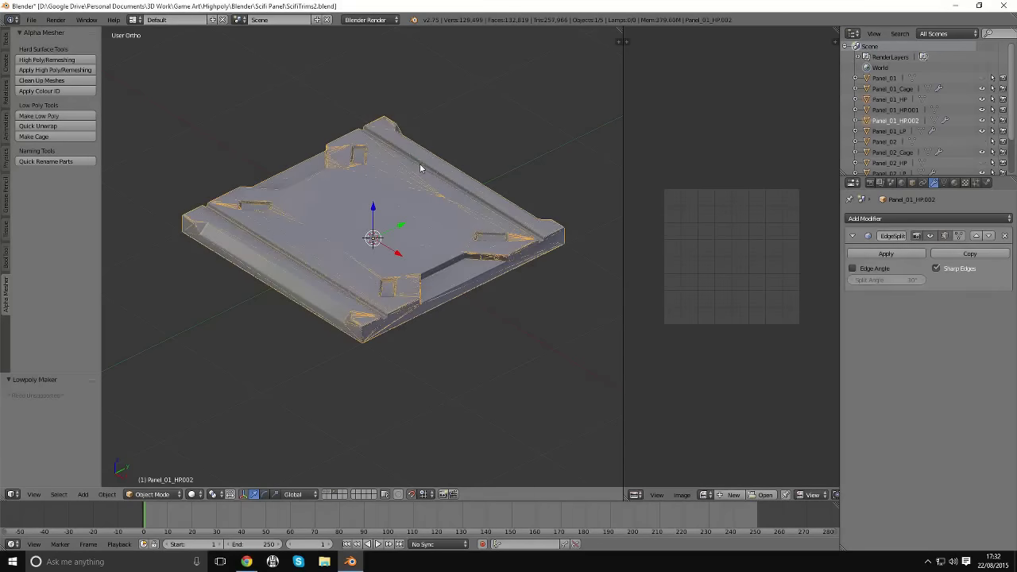
scroll(419, 165, up, 2)
key(Tab)
click(400, 220)
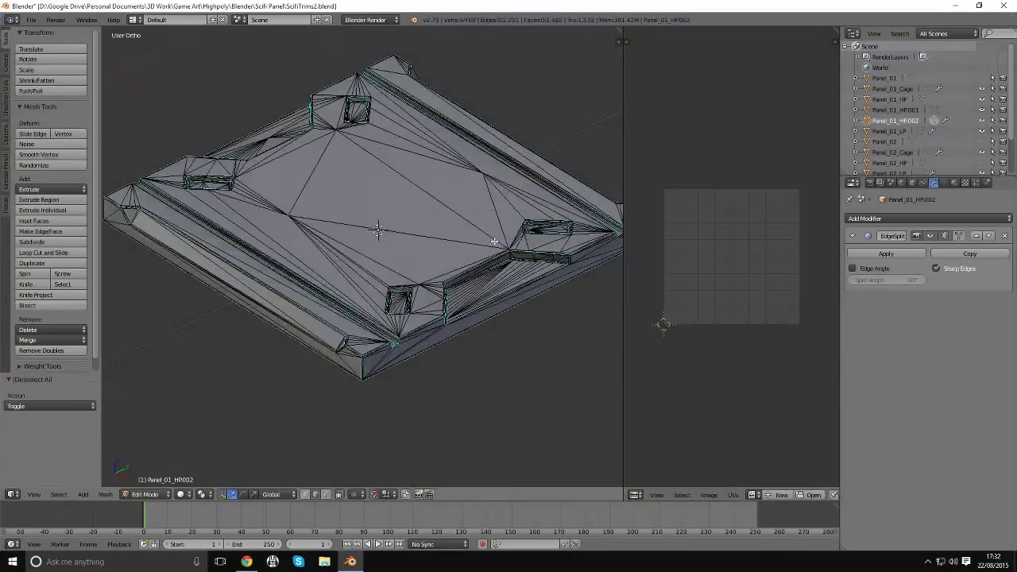
key(a)
scroll(399, 278, up, 4)
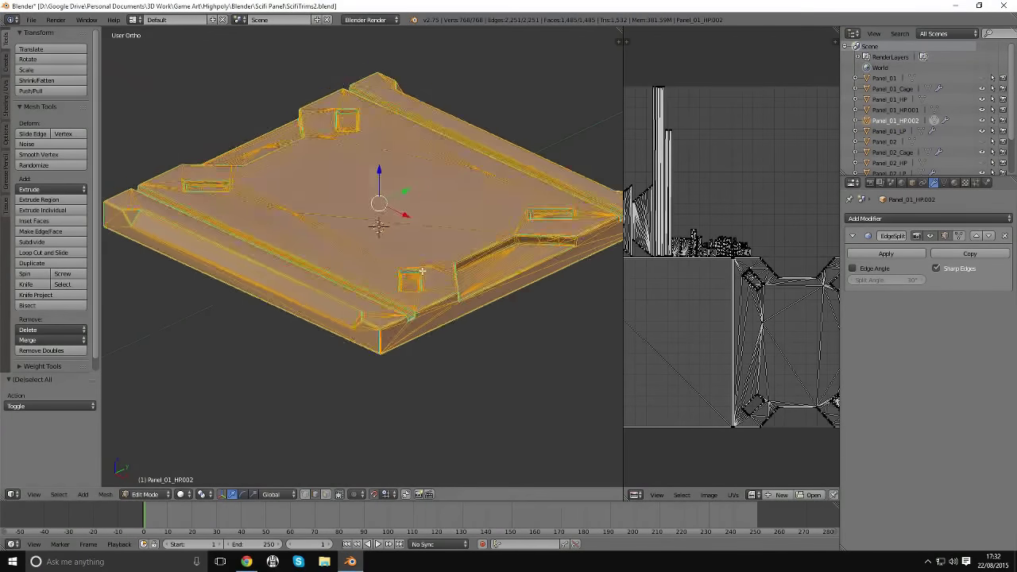
scroll(400, 278, down, 5)
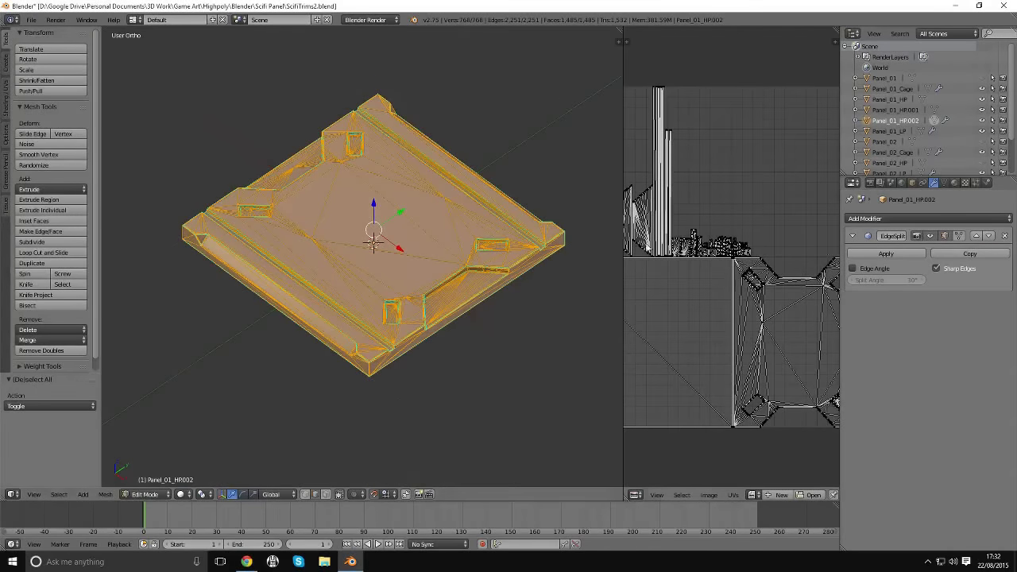
- Return to Object Mode, examine the low-poly panel's shading from several angles, and reselect the panel
key(Tab)
click(388, 223)
middle_drag(388, 222, 510, 214)
scroll(510, 214, up, 5)
scroll(429, 224, down, 5)
middle_drag(429, 225, 454, 215)
key(a)
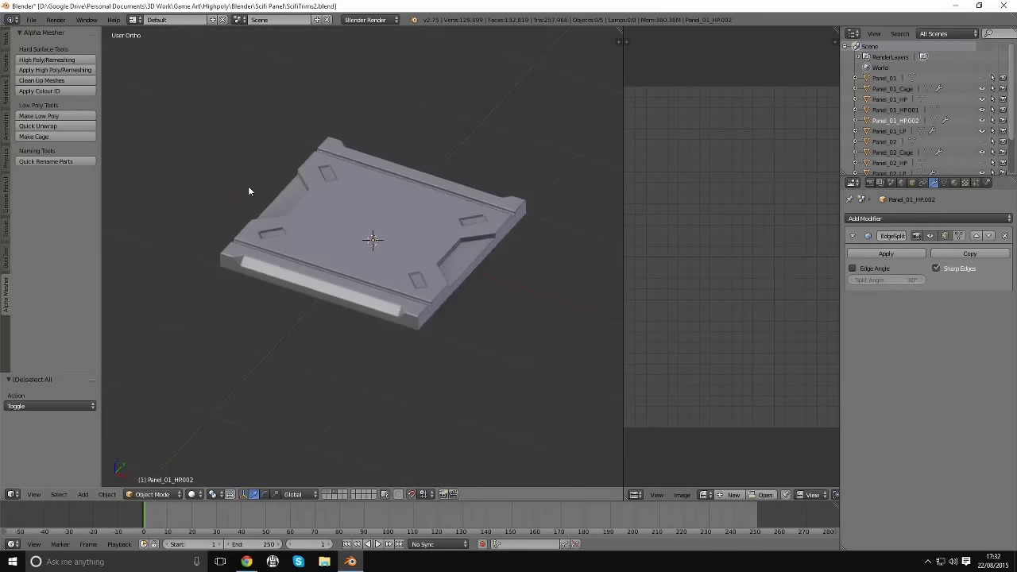
right_click(420, 295)
right_click(415, 302)
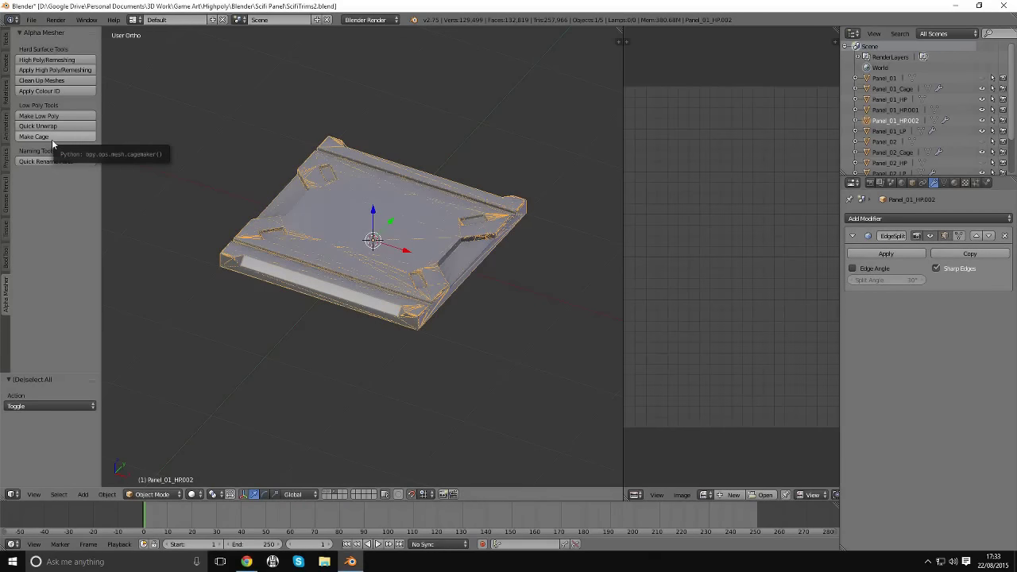
middle_drag(427, 239, 397, 238)
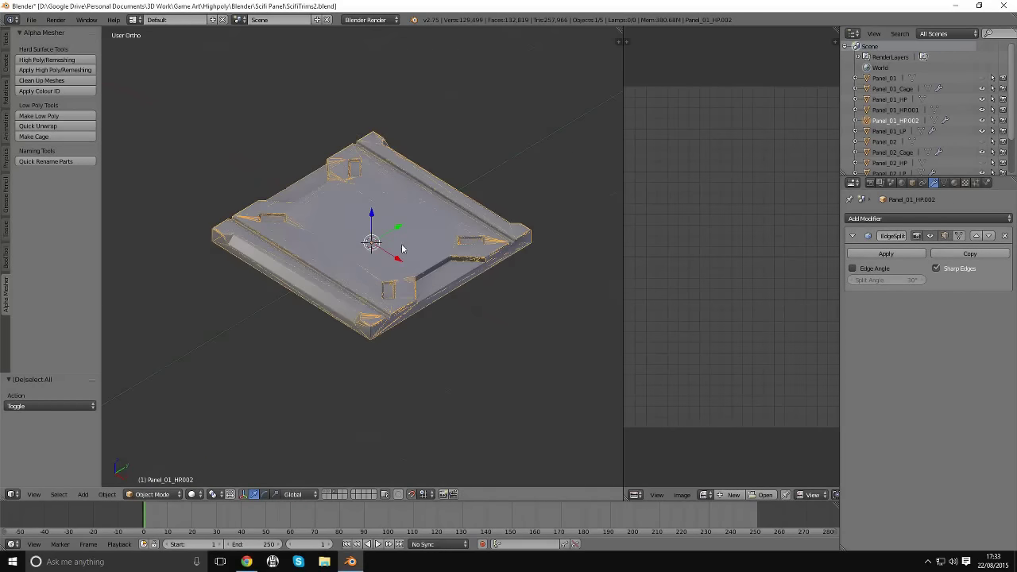
- Launch Substance Designer through Steam and open the ScifiPanels.sbs package
click(925, 561)
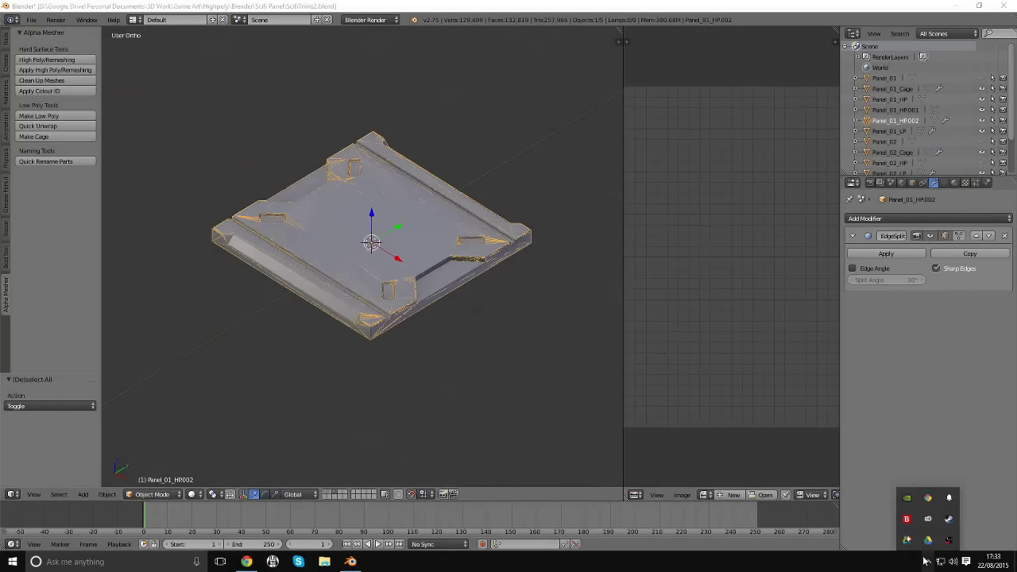
right_click(951, 518)
click(890, 363)
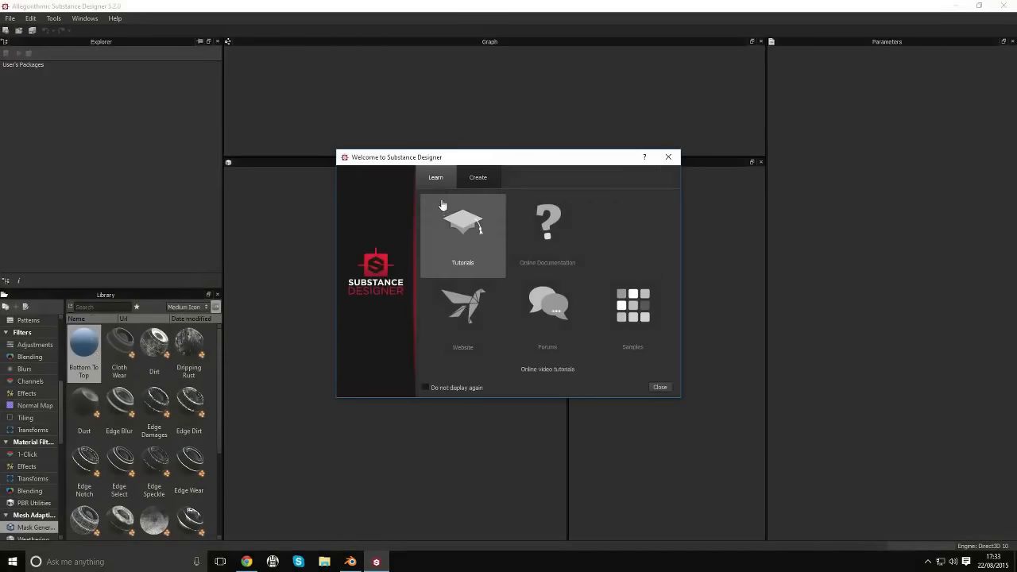
click(476, 177)
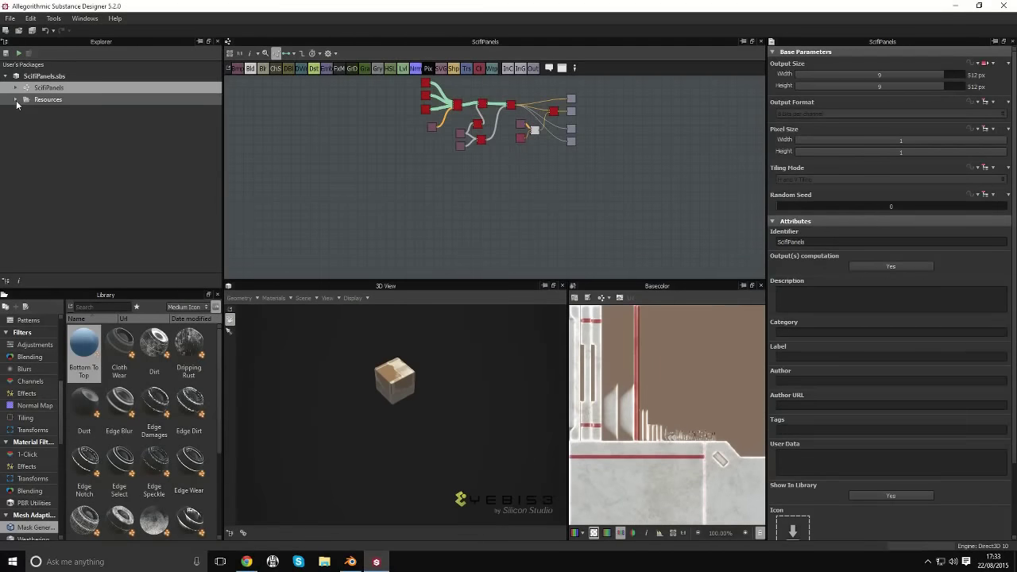
- Expand the package's Resources and ScifiPanels graph, and show the Panel_01_LP mesh in the 3D view
click(15, 99)
click(15, 88)
double_click(74, 181)
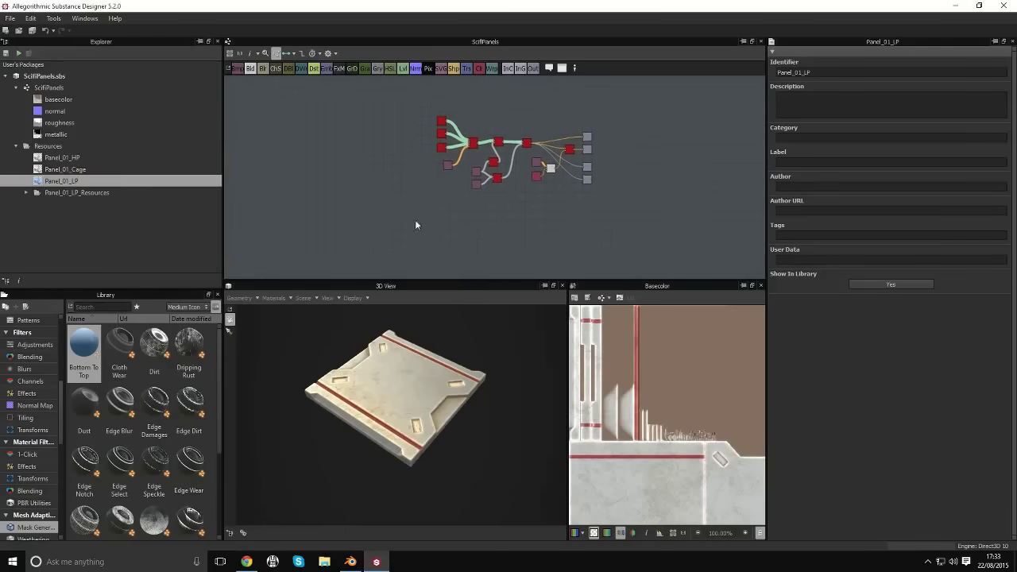
- Examine the textured Panel_01_LP in the 3D view alongside the ScifiPanels node graph, from base materials to outputs
scroll(416, 221, up, 5)
drag(518, 363, 389, 432)
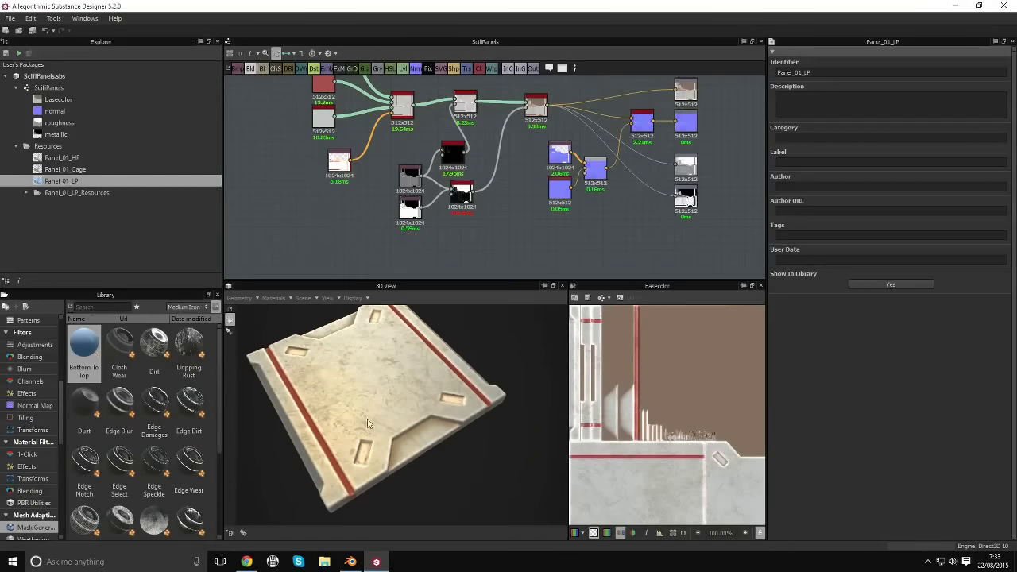
middle_drag(560, 151, 541, 151)
drag(424, 437, 418, 422)
middle_drag(368, 138, 350, 181)
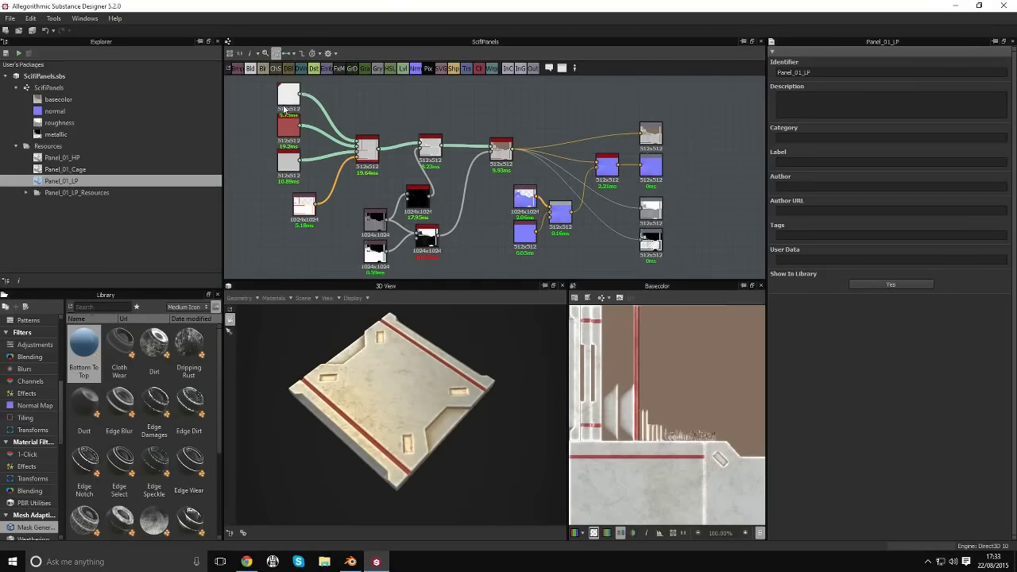
middle_drag(429, 146, 397, 133)
drag(429, 409, 444, 422)
middle_drag(423, 220, 404, 220)
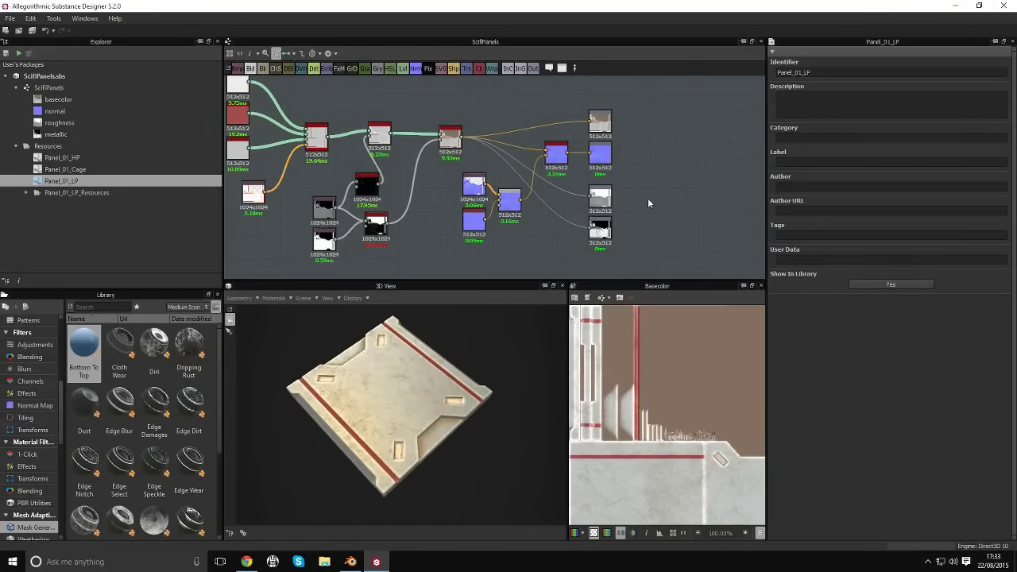
- Link the Iron base material node directly to the graph's basecolor, roughness and metallic outputs
scroll(399, 414, up, 3)
middle_drag(517, 129, 267, 145)
drag(255, 165, 586, 164)
scroll(392, 361, up, 4)
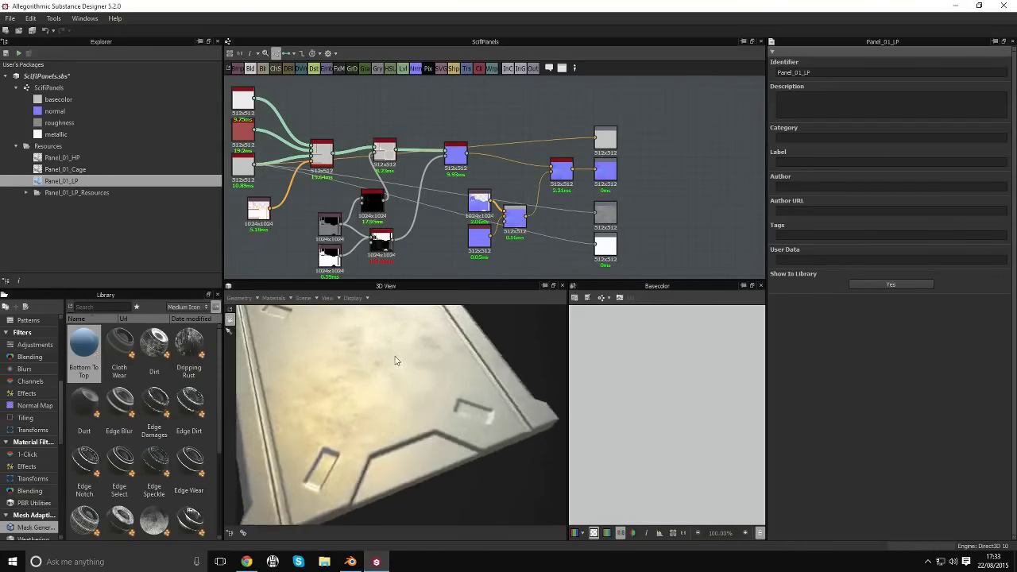
- Inspect the plain metal panel's surface in the 3D view, and switch back to Blender
scroll(391, 361, down, 2)
click(410, 376)
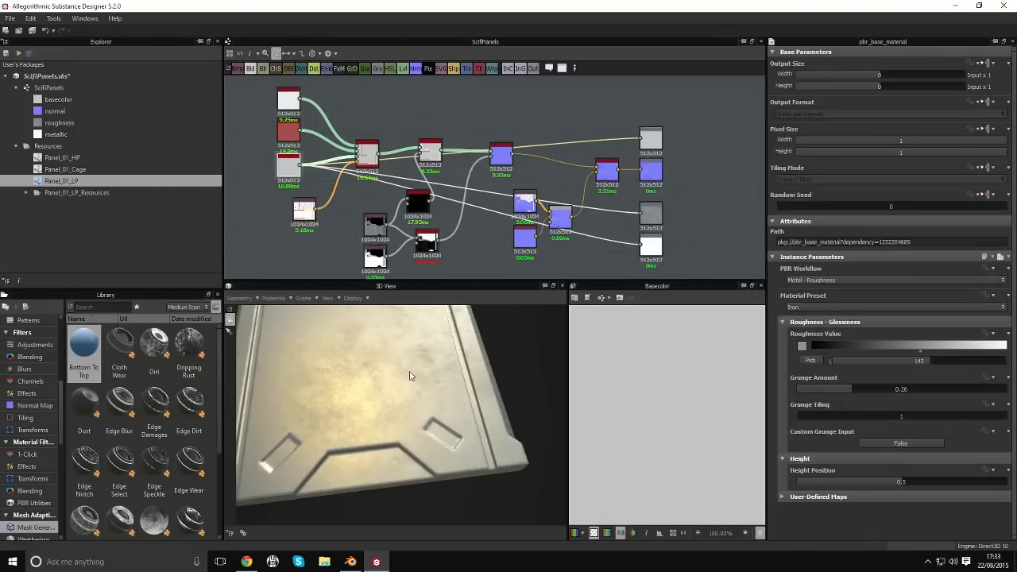
mouse_move(410, 376)
mouse_down()
mouse_move(415, 364)
mouse_move(322, 382)
mouse_move(408, 390)
mouse_move(420, 375)
mouse_move(428, 392)
mouse_move(373, 388)
mouse_move(358, 408)
mouse_move(365, 421)
mouse_move(445, 395)
mouse_move(444, 382)
mouse_move(352, 381)
mouse_move(364, 370)
mouse_move(418, 377)
mouse_move(418, 367)
mouse_move(377, 370)
mouse_move(393, 395)
mouse_move(390, 381)
mouse_move(412, 367)
mouse_move(392, 374)
mouse_up()
key(alt+Tab)
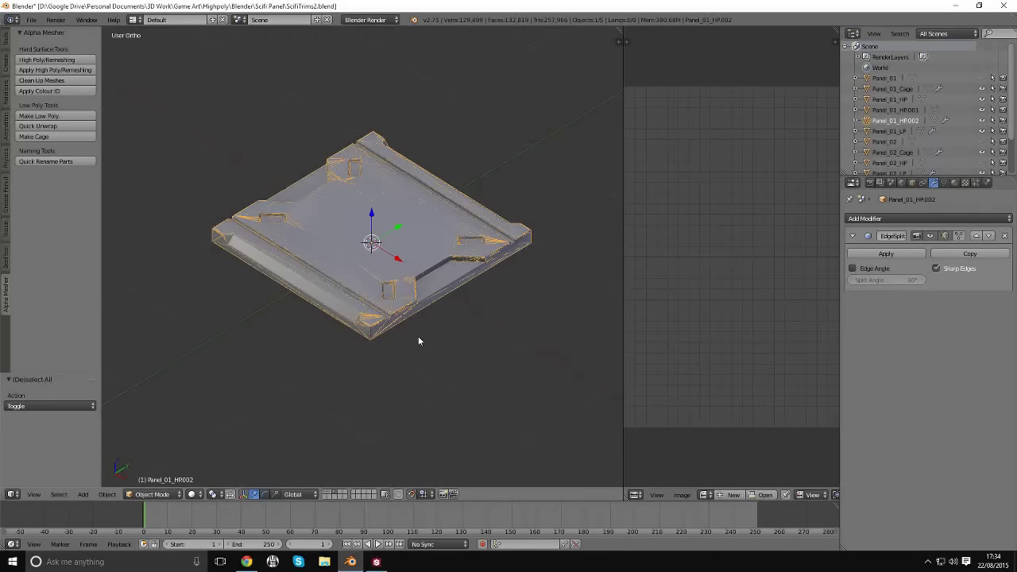